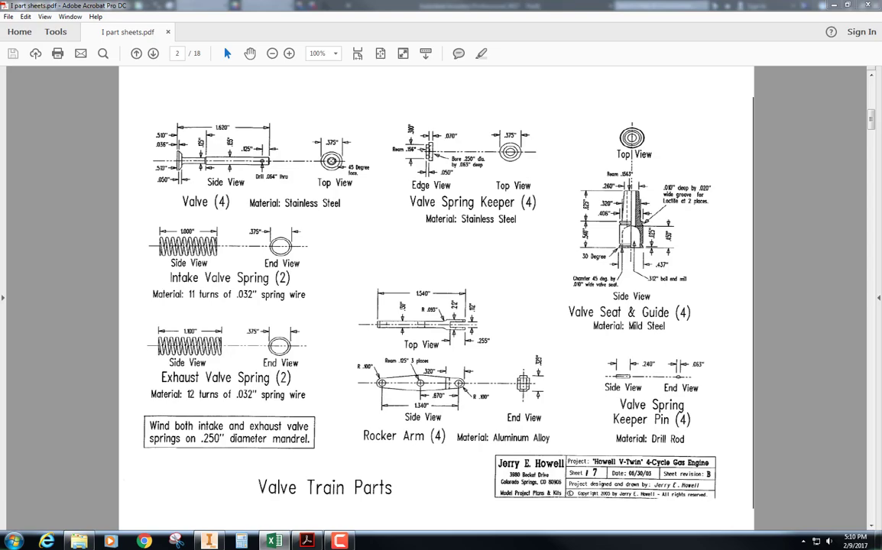
# Review the member and parameter columns in the student iparts workbook, and switch to the empty sketch in Autodesk Inventor
pyautogui.moveTo(881, 306); pyautogui.dragTo(511, 108)
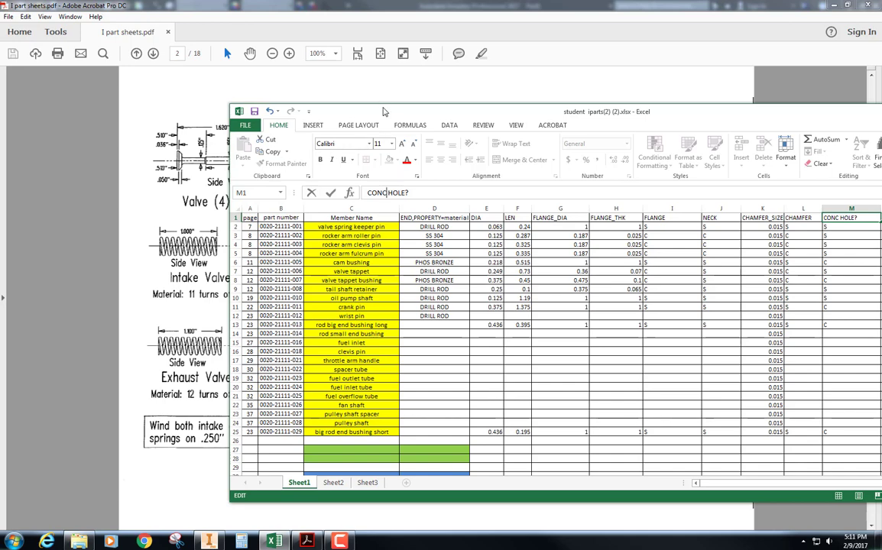
pyautogui.click(345, 92)
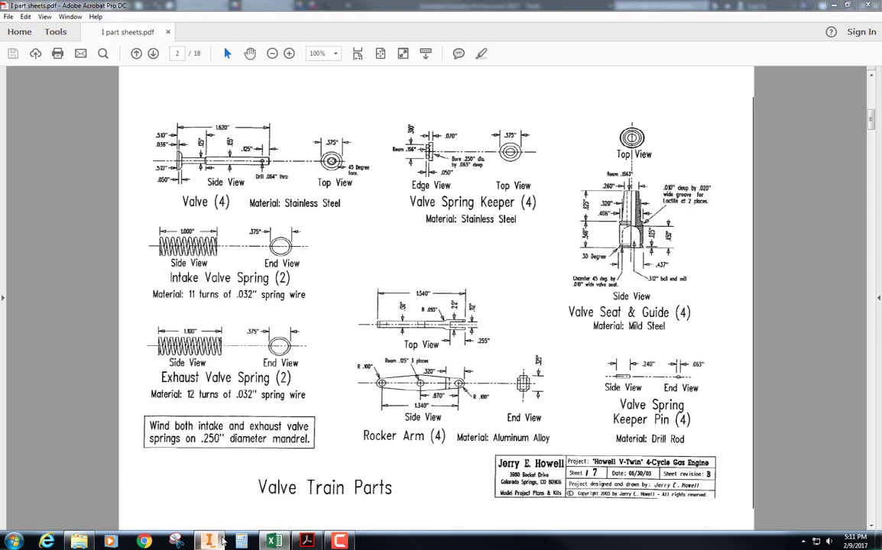
pyautogui.click(208, 541)
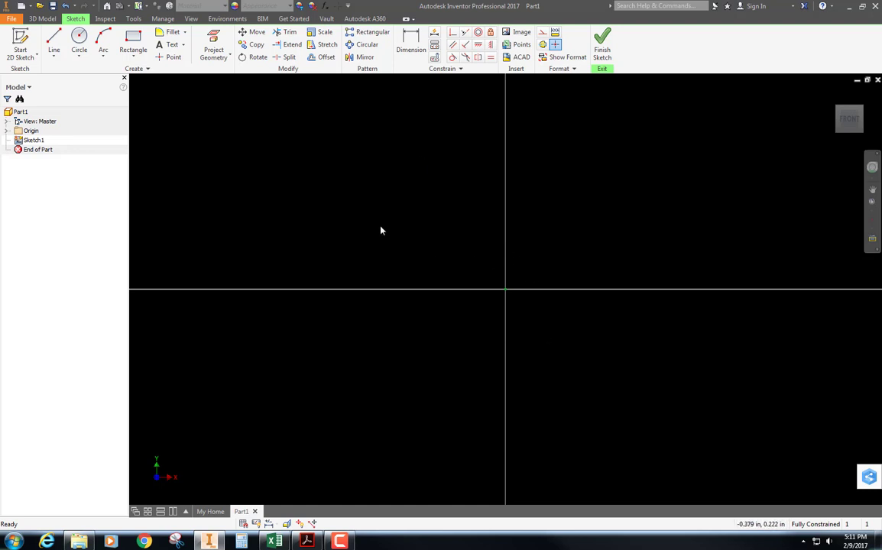
# Sketch a circle about 1.02 in in diameter centred on the sketch origin, consulting the DIA column of the Excel table
pyautogui.click(79, 39)
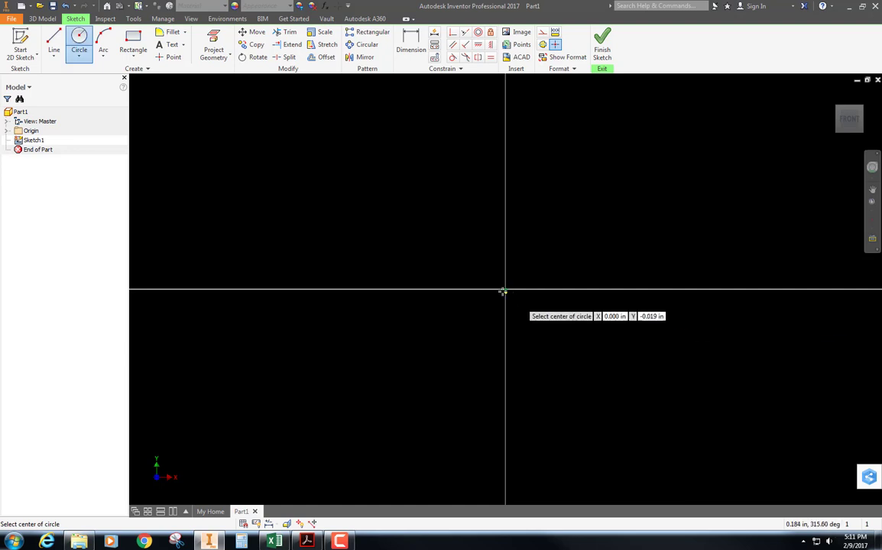
pyautogui.click(504, 290)
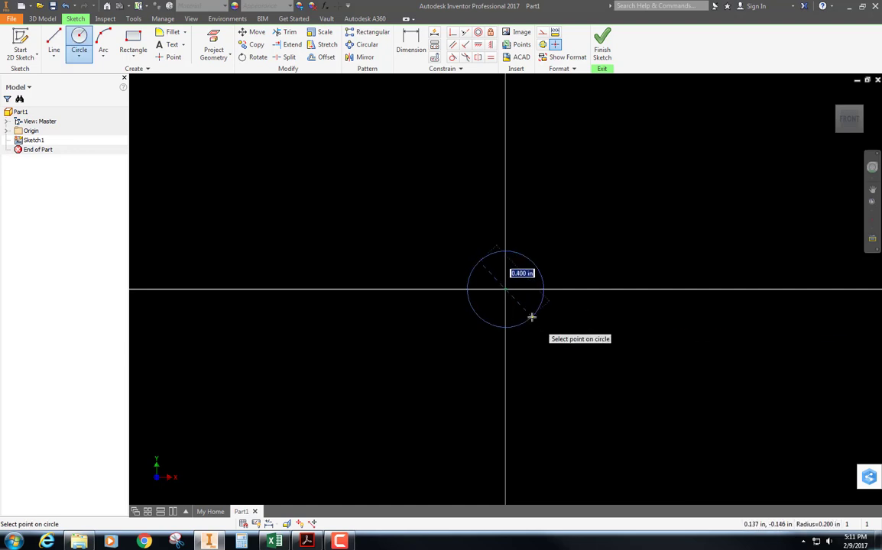
pyautogui.write('.0632*')
pyautogui.press('BackSpace')
pyautogui.press('BackSpace')
pyautogui.write('DIA=')
pyautogui.hotkey('alt', 'Tab')
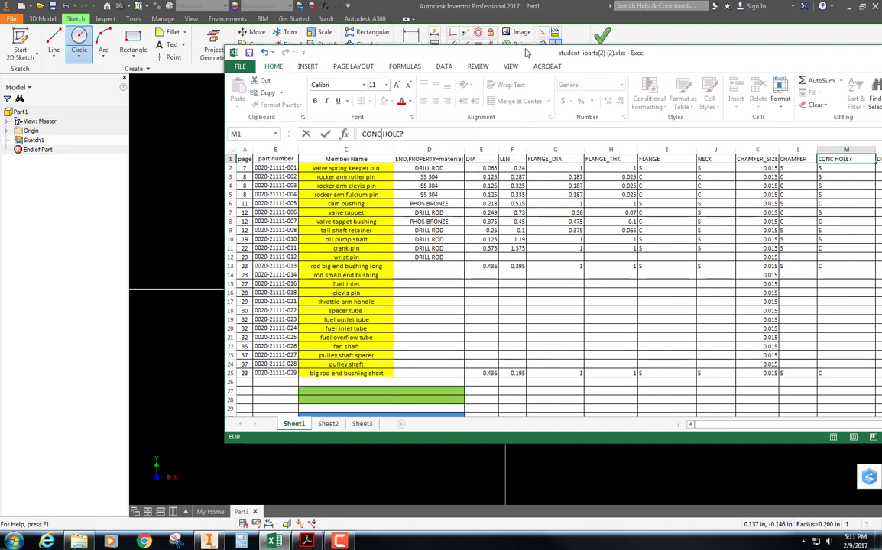
pyautogui.moveTo(561, 59); pyautogui.dragTo(566, 59)
pyautogui.hotkey('alt', 'Tab')
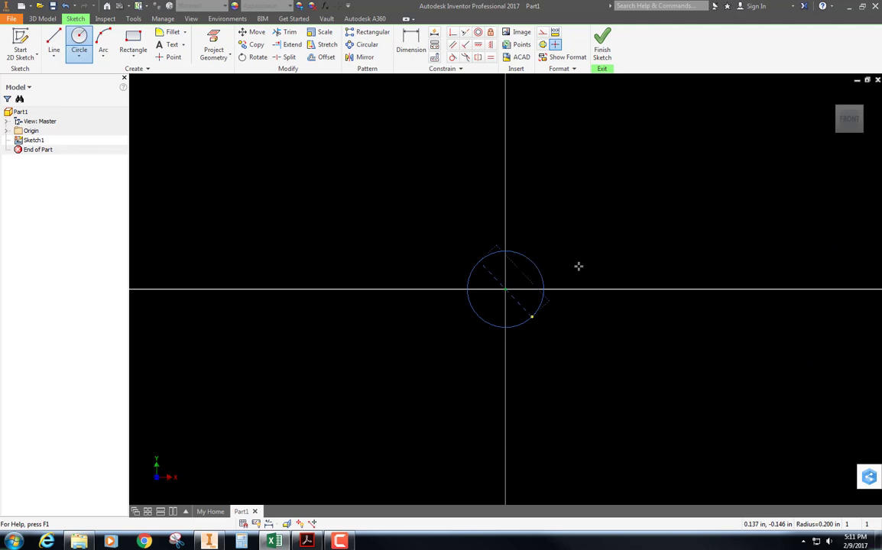
pyautogui.click(577, 220)
pyautogui.press('Escape')
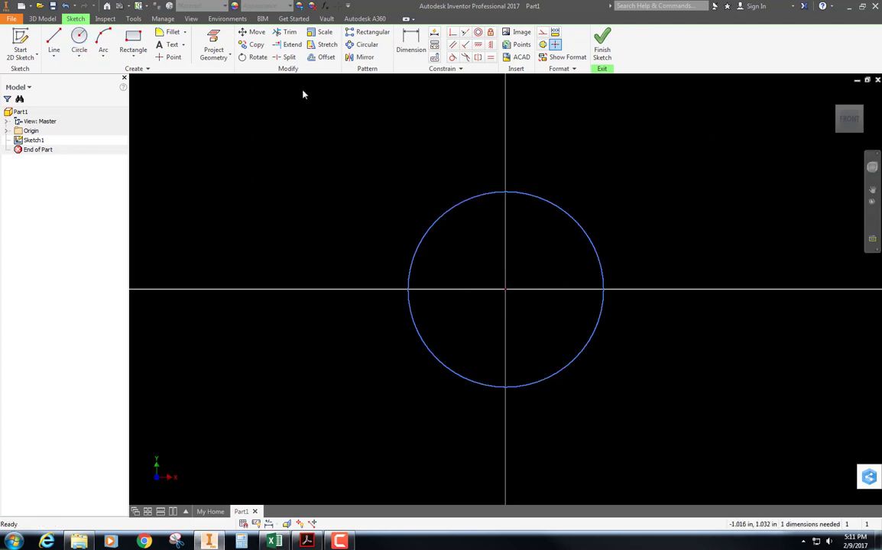
# Dimension the circle's diameter with the named parameter expression DIA=.063
pyautogui.click(410, 43)
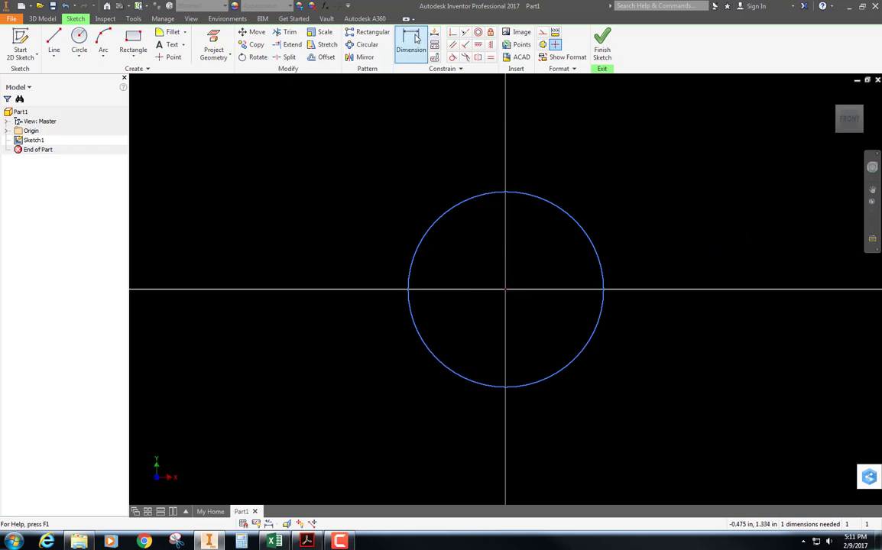
pyautogui.click(557, 206)
pyautogui.click(586, 169)
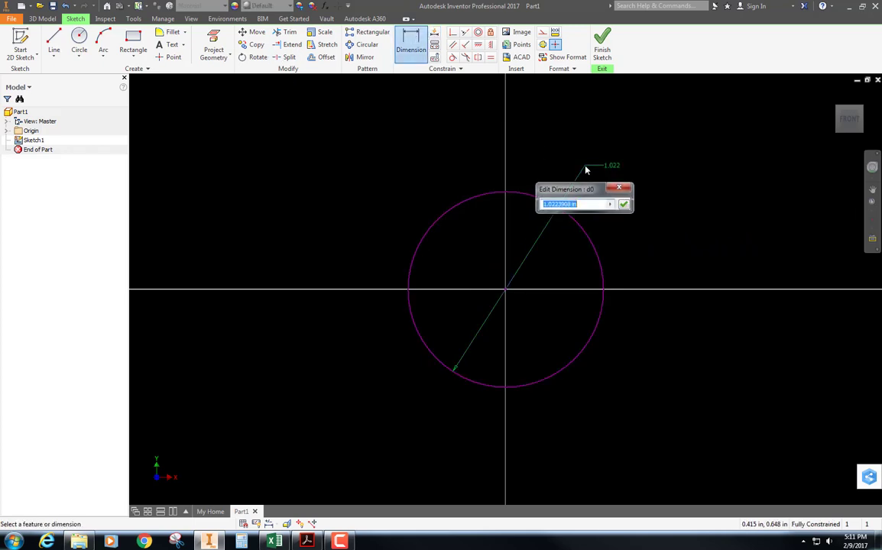
pyautogui.write('DIA=.063')
pyautogui.press('Return')
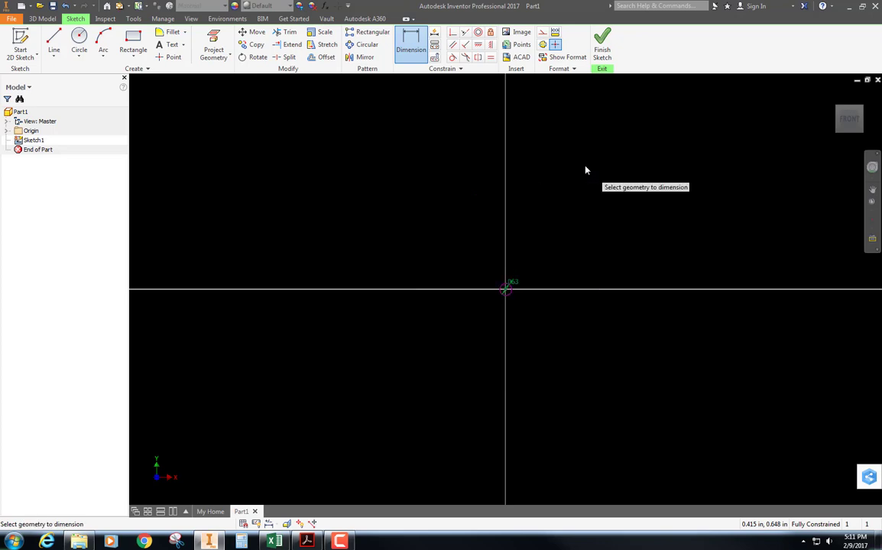
# Extrude the circle in direction 2 with the named distance LEN=.24
pyautogui.scroll(3, 522, 349)
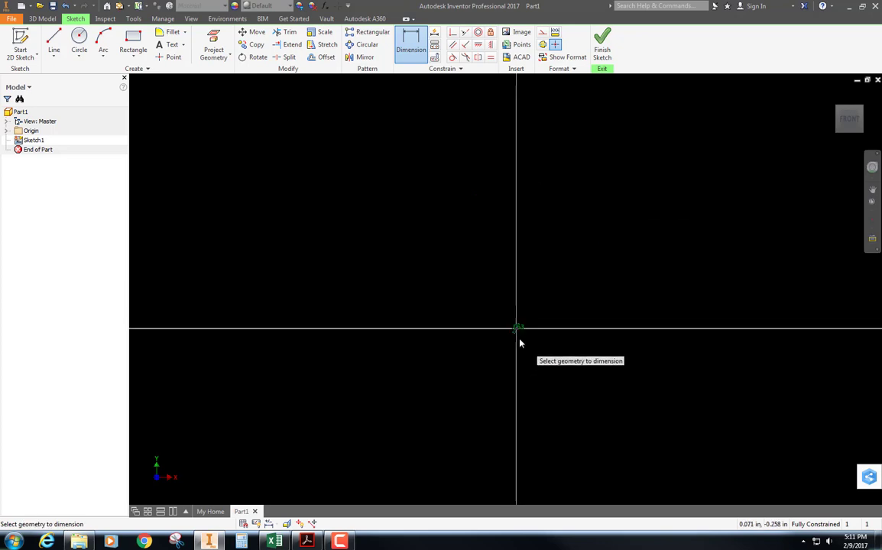
pyautogui.scroll(-6, 520, 341)
pyautogui.press('F6')
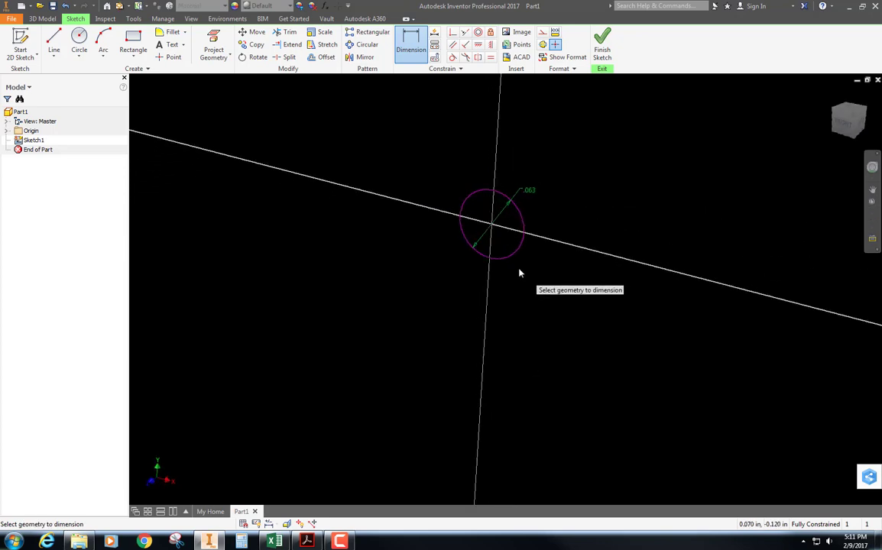
pyautogui.press('e')
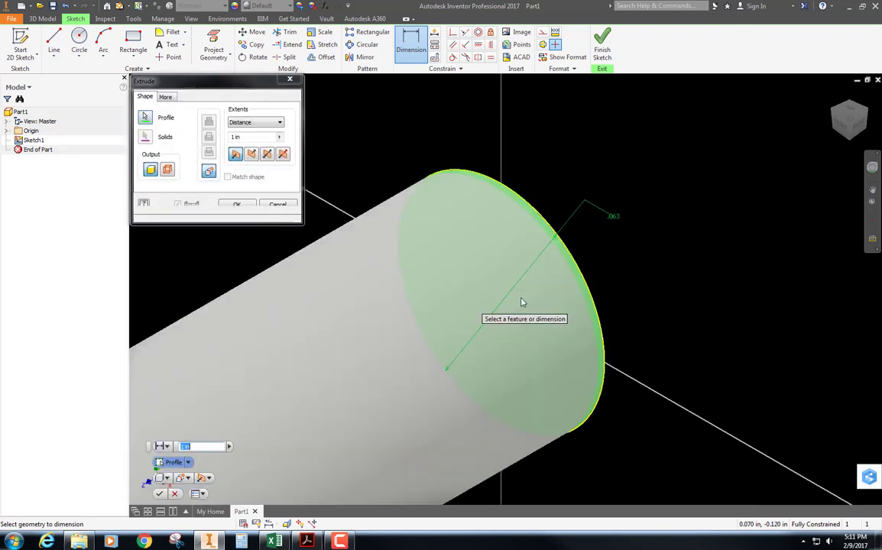
pyautogui.click(252, 155)
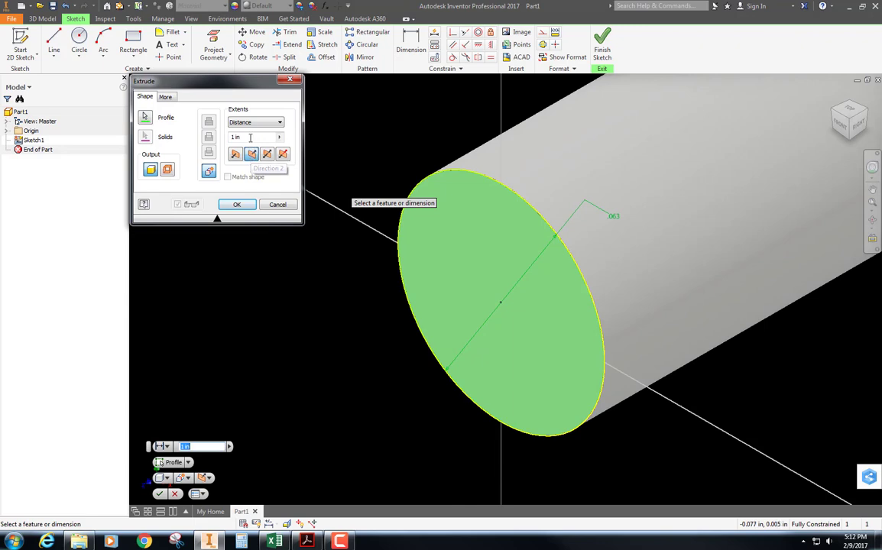
pyautogui.click(250, 137)
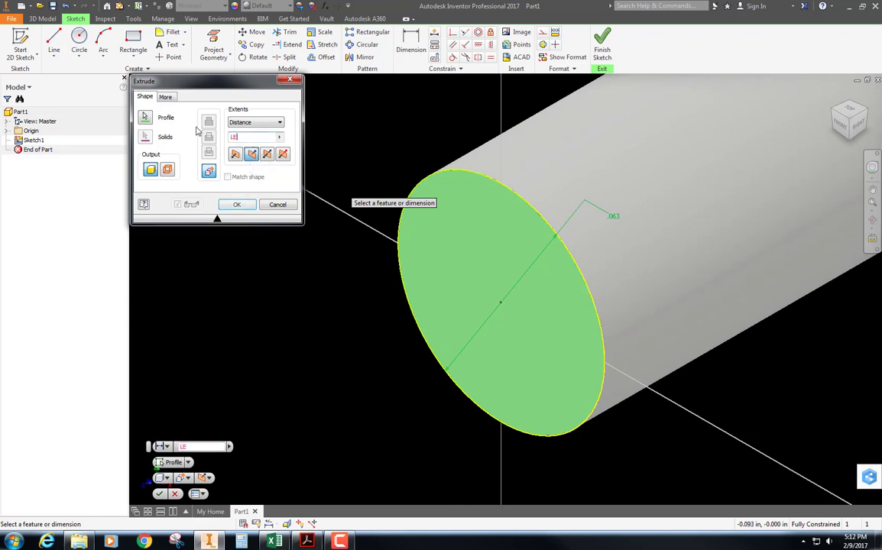
pyautogui.write('LEN')
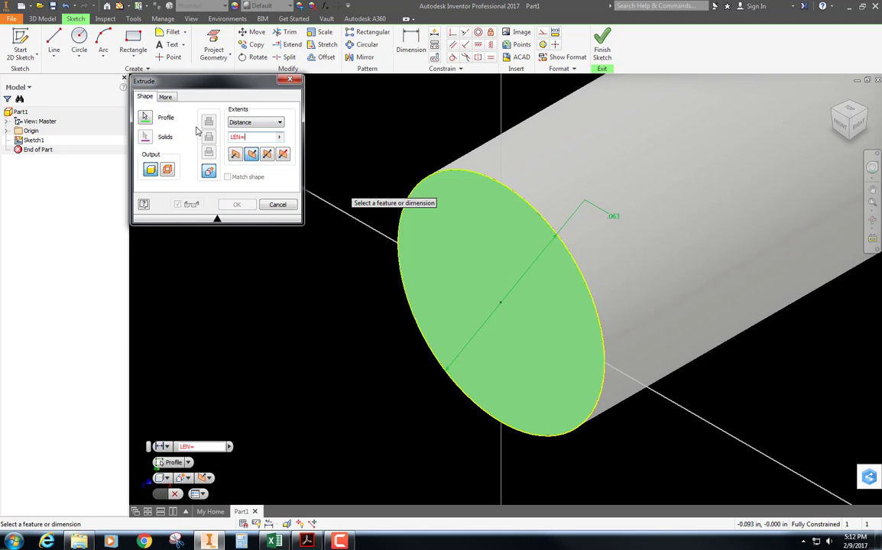
pyautogui.write('=.24')
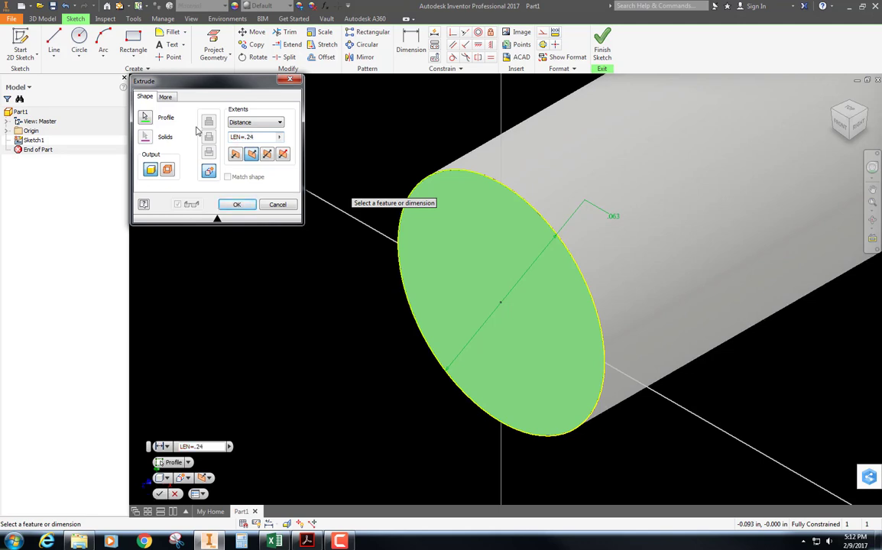
pyautogui.press('Return')
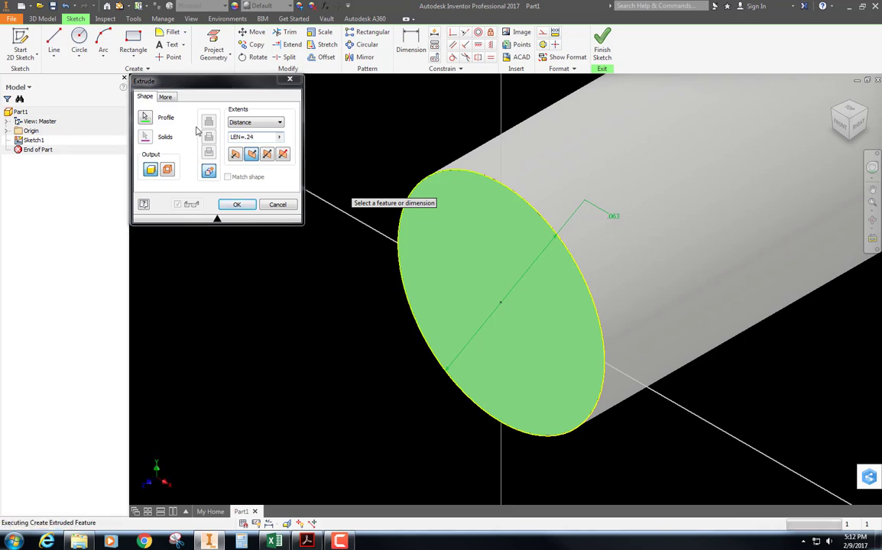
pyautogui.scroll(5, 288, 239)
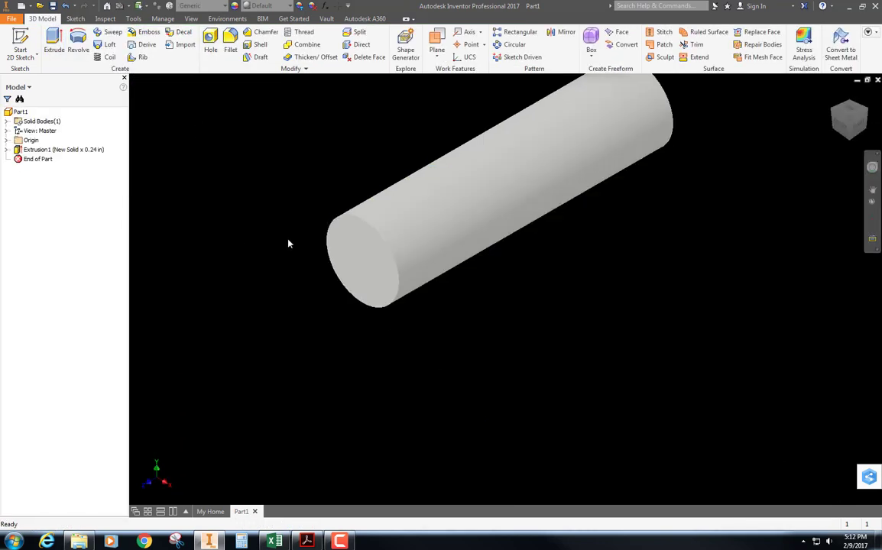
pyautogui.moveTo(341, 140); pyautogui.dragTo(353, 210, button='middle')
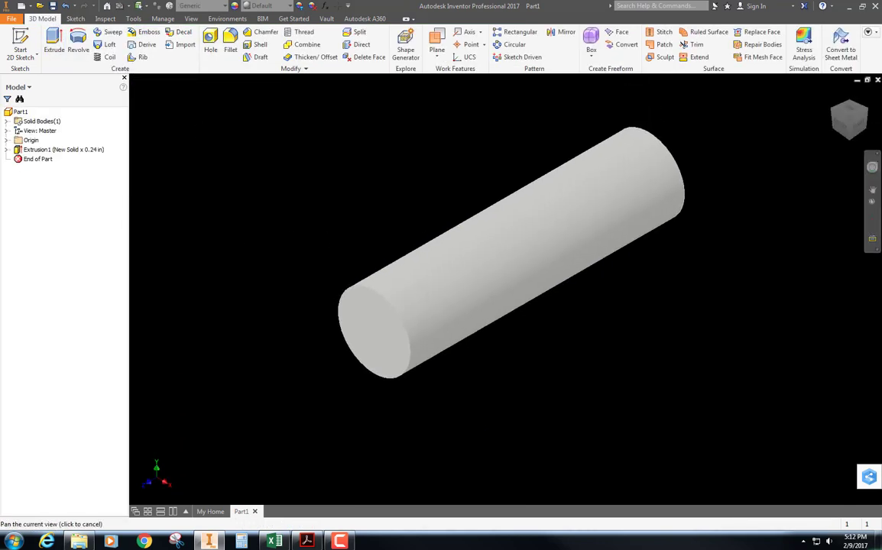
# Start creating an iPart from the cylinder and name its first member VALVE SPRING KEEPER PIN, accepting the file name change
pyautogui.click(39, 159)
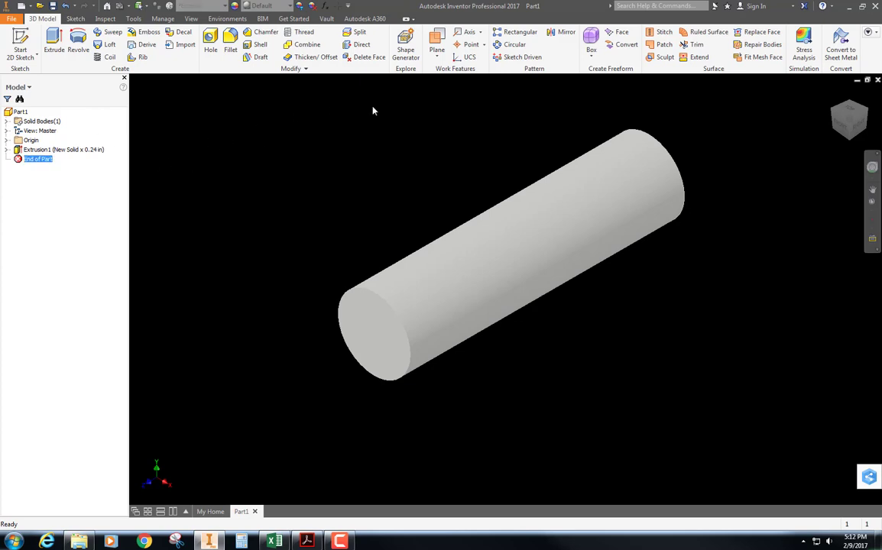
pyautogui.click(459, 109)
pyautogui.click(162, 20)
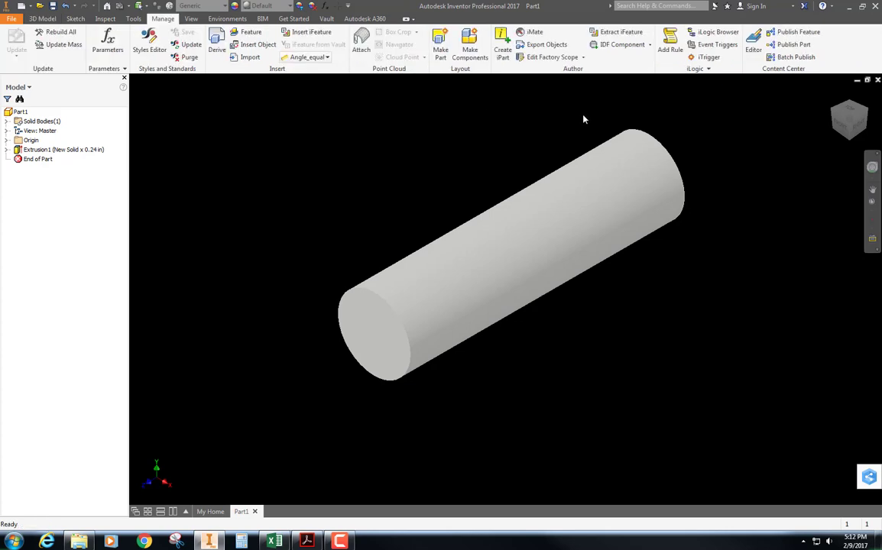
pyautogui.click(502, 48)
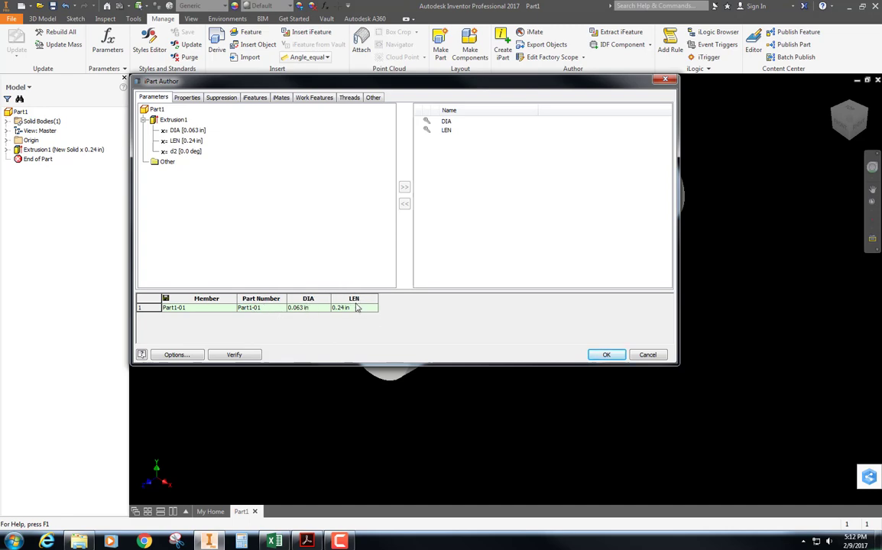
pyautogui.doubleClick(204, 310)
pyautogui.write('VALVE SPRING KEEPER PIN')
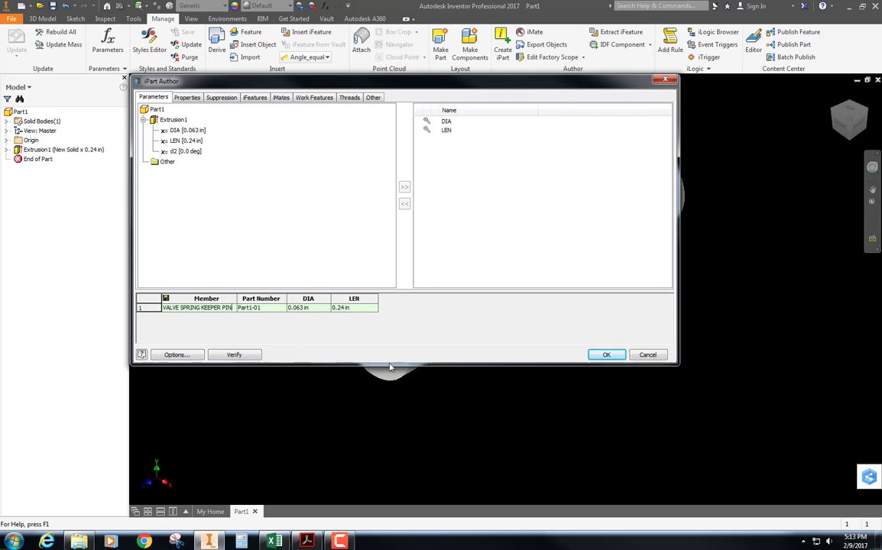
pyautogui.click(184, 357)
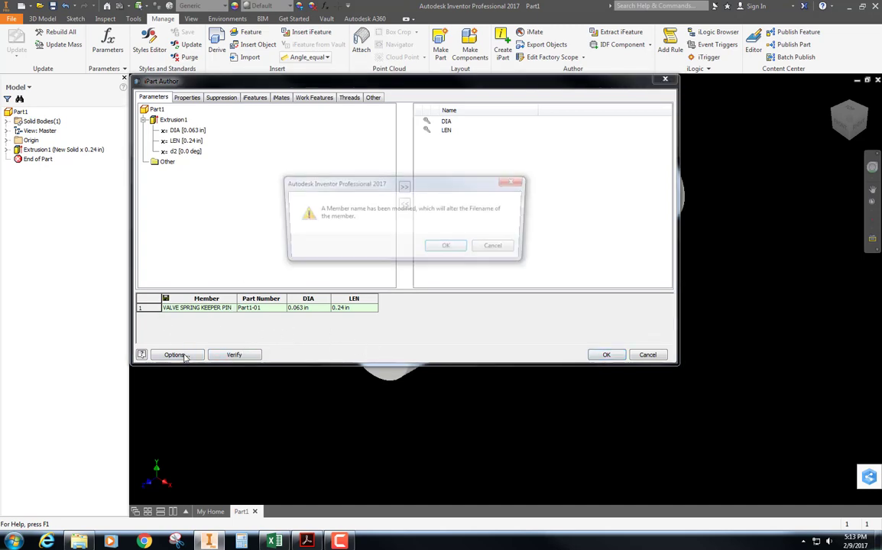
pyautogui.click(445, 249)
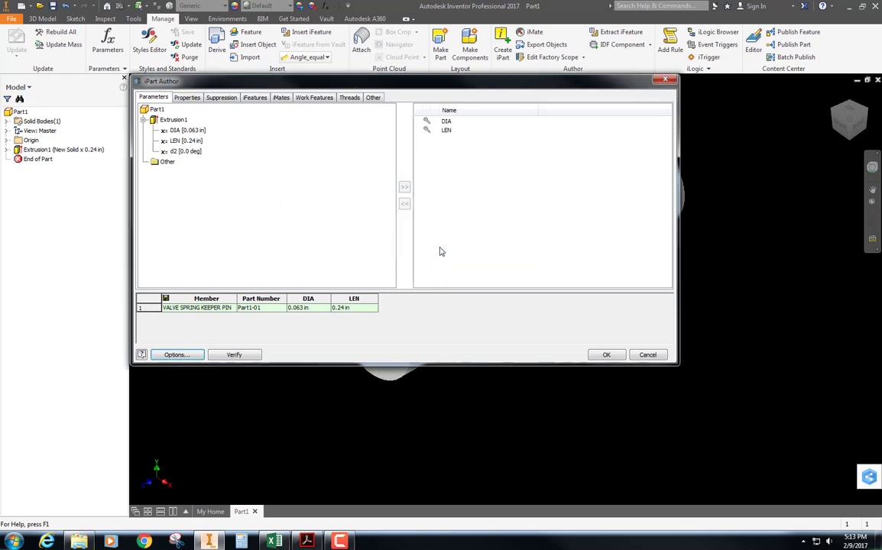
# Set the part numbering to 0020-21111 with three digits, base member names on the member part number, and apply it to all members
pyautogui.click(176, 354)
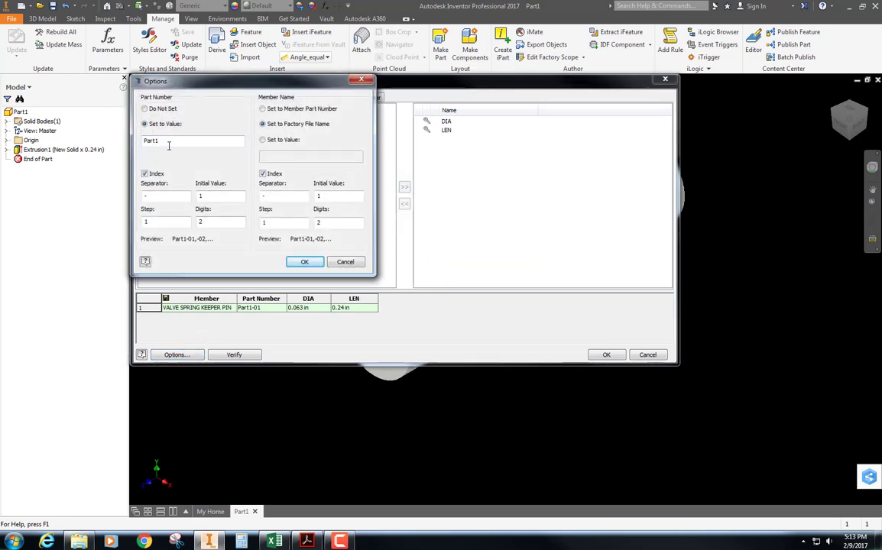
pyautogui.doubleClick(169, 141)
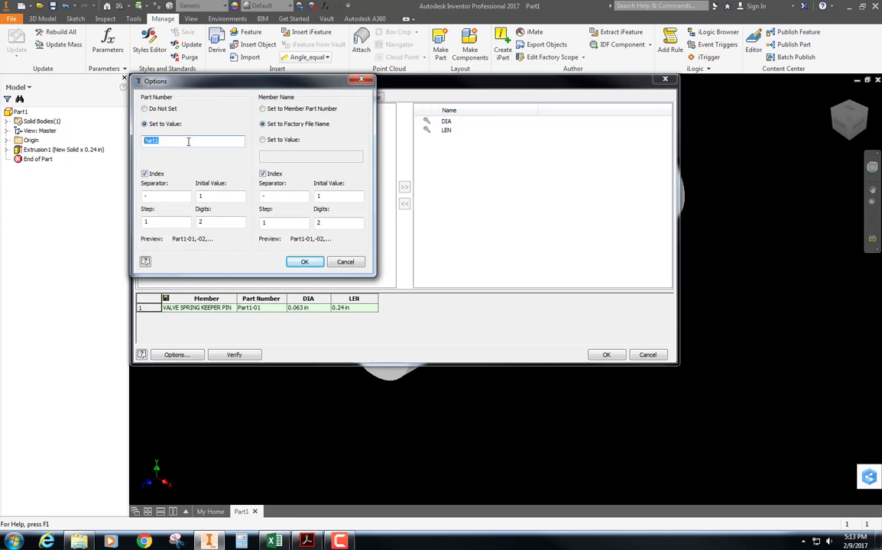
pyautogui.write('0020-21111')
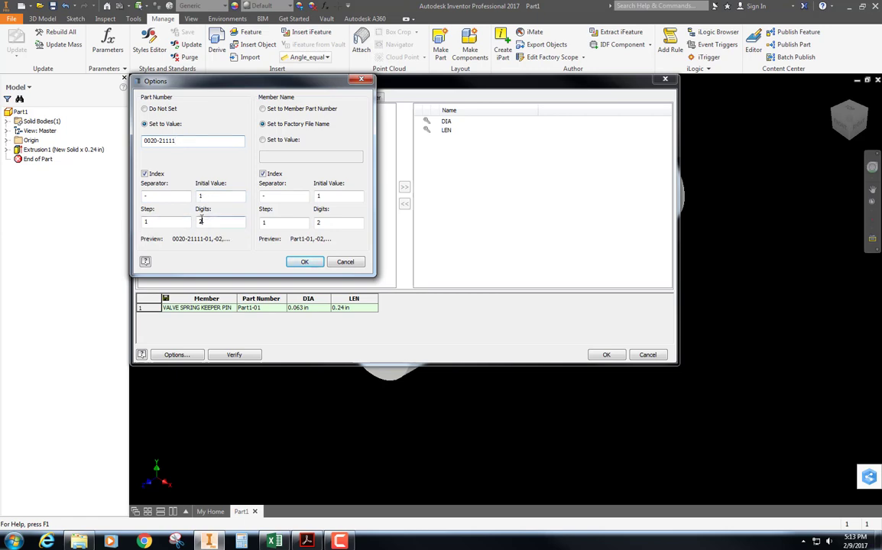
pyautogui.doubleClick(201, 221)
pyautogui.write('3')
pyautogui.click(262, 109)
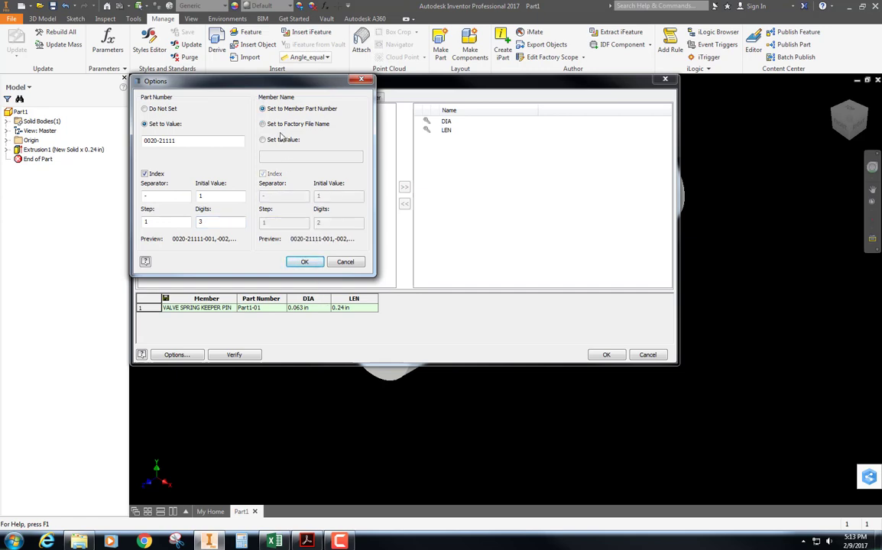
pyautogui.click(304, 261)
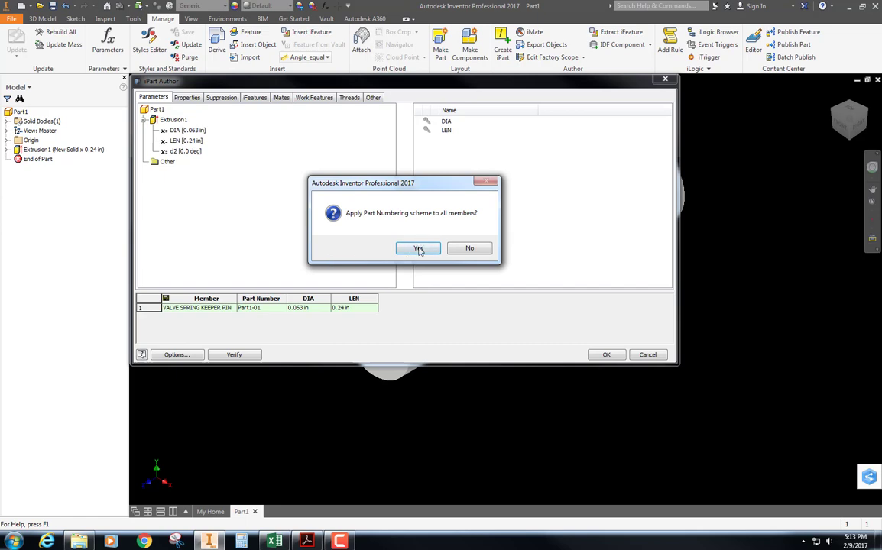
pyautogui.click(418, 250)
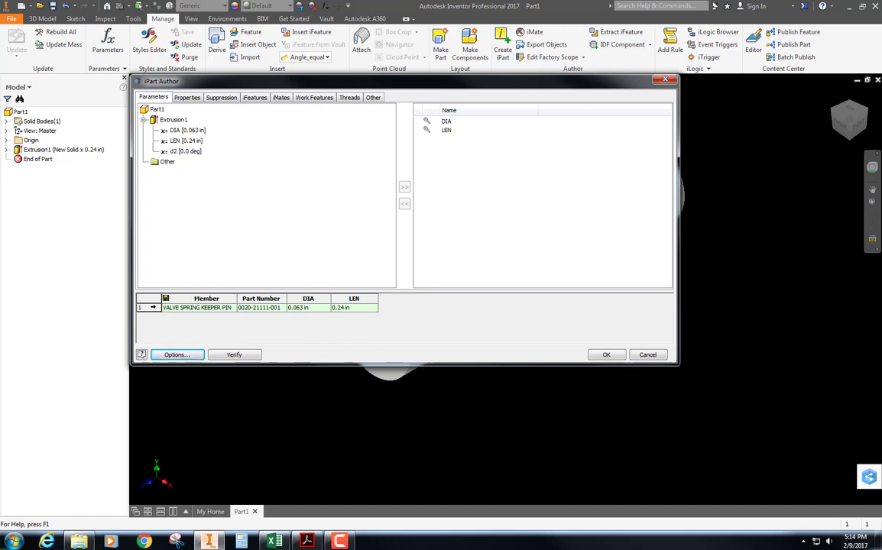
# Insert a second member row below VALVE SPRING KEEPER PIN in the iPart table
pyautogui.click(150, 308)
pyautogui.rightClick(151, 308)
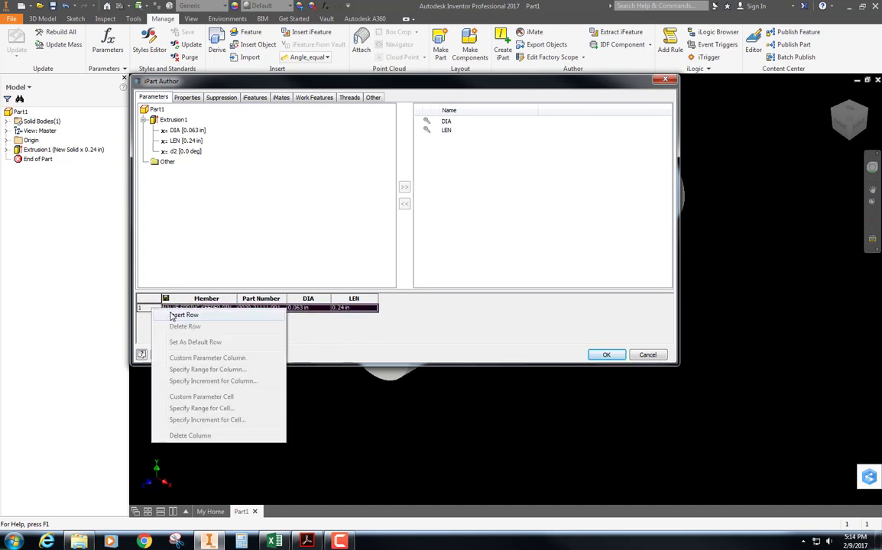
pyautogui.click(182, 315)
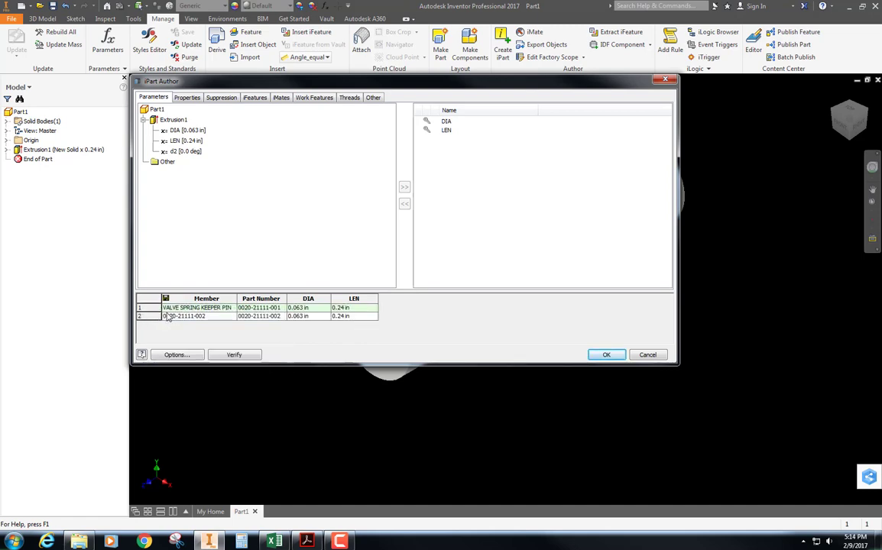
# Base automatic member names on the factory file name and rename the second member ROCKER ARM FULCRUM PIN
pyautogui.doubleClick(215, 320)
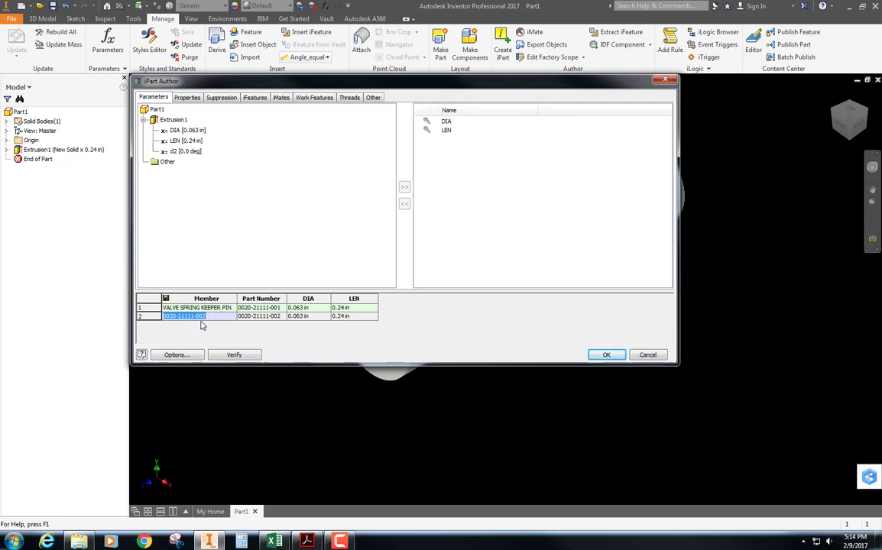
pyautogui.click(175, 355)
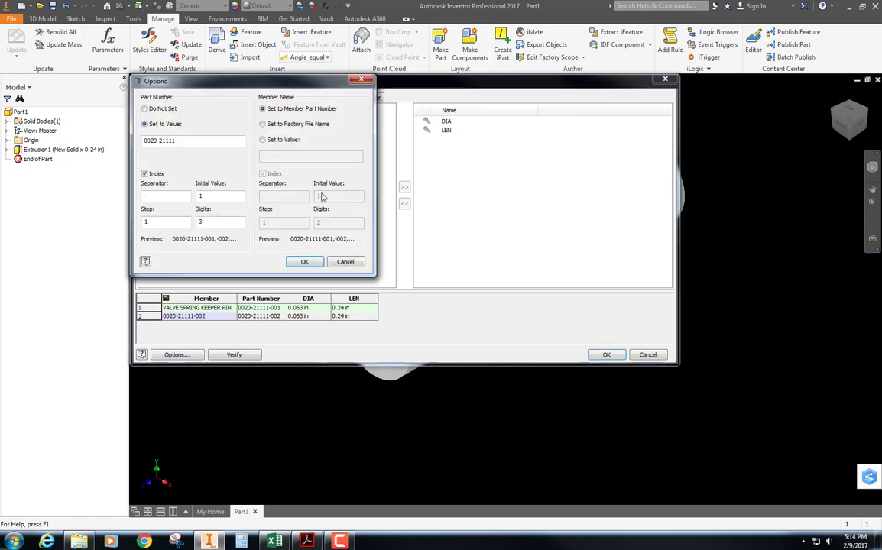
pyautogui.click(263, 124)
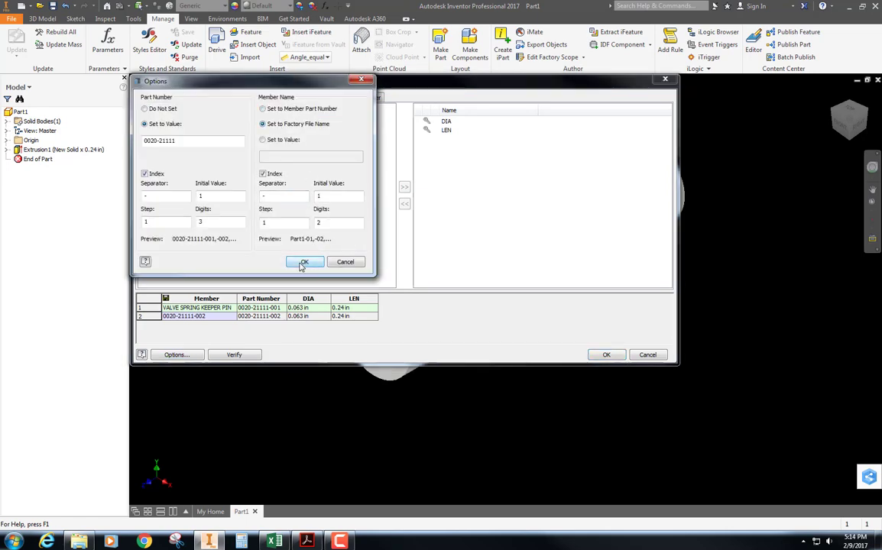
pyautogui.click(304, 262)
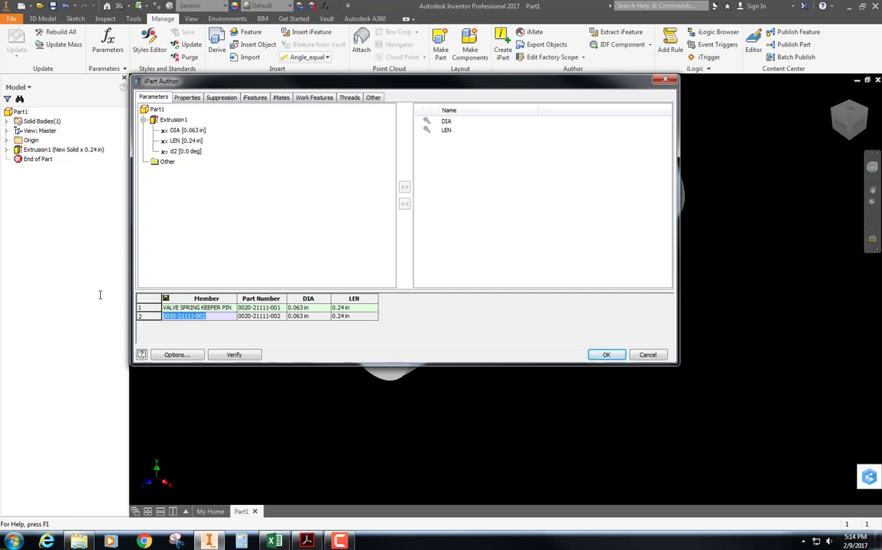
pyautogui.write('ROCKER ARM FULCRUM PIN')
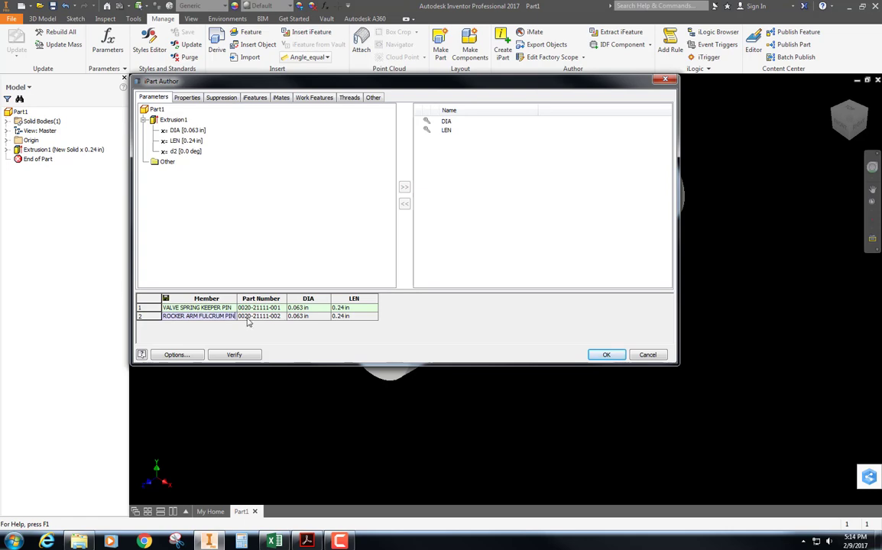
# Give the ROCKER ARM FULCRUM PIN member a DIA of .125 and a LEN of .287, then verify and accept the iPart table
pyautogui.click(310, 320)
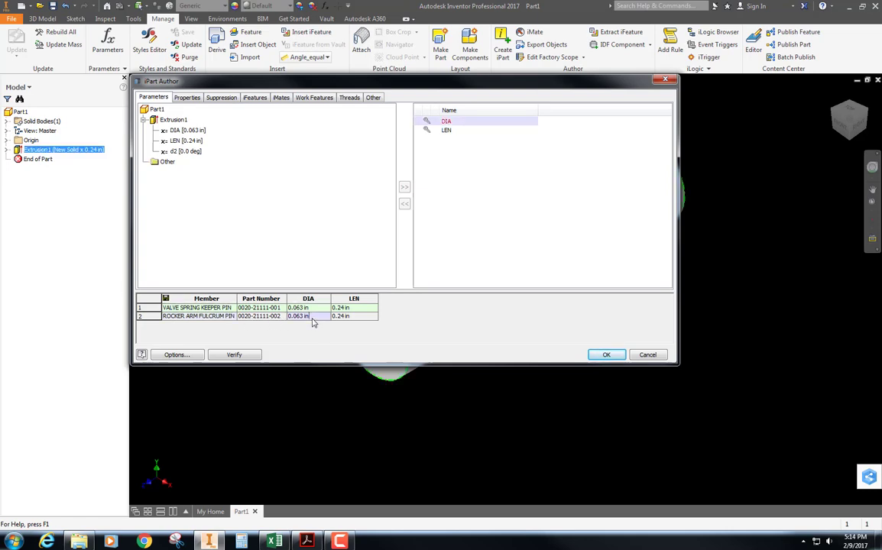
pyautogui.click(309, 320)
pyautogui.write('.125')
pyautogui.click(351, 317)
pyautogui.write('.')
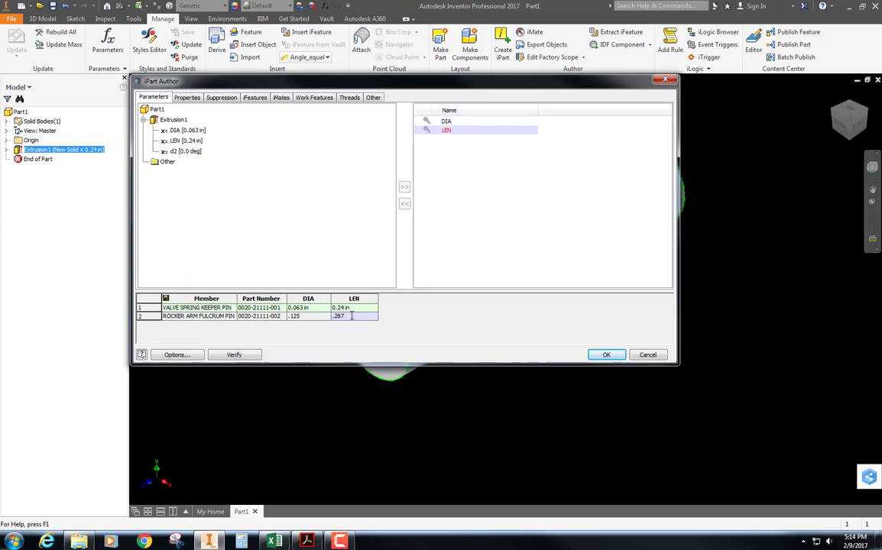
pyautogui.press('Return')
pyautogui.click(233, 355)
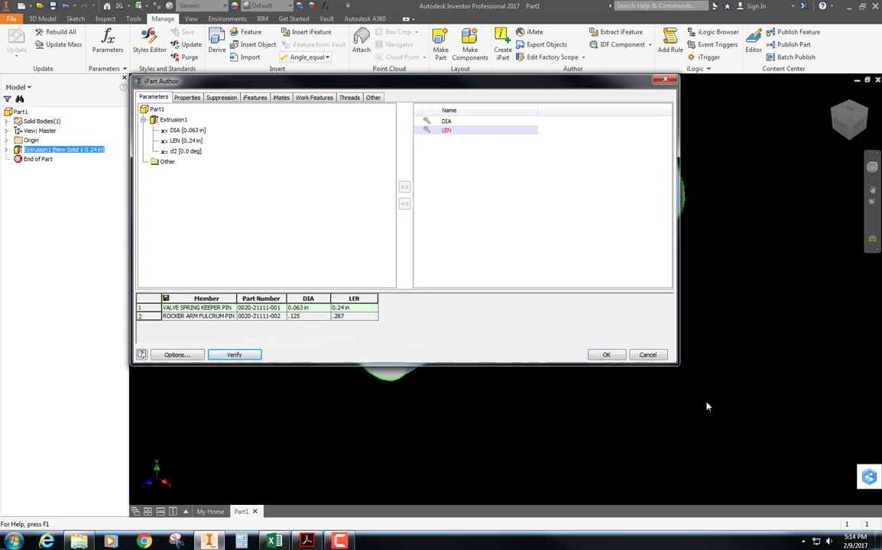
pyautogui.click(607, 357)
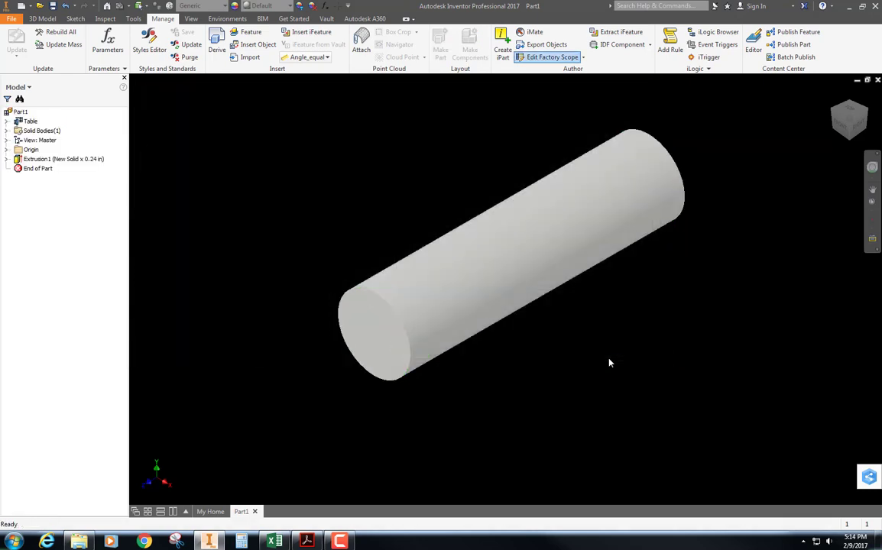
# List the members of the iPart table and activate ROCKER ARM FULCRUM PIN
pyautogui.click(7, 122)
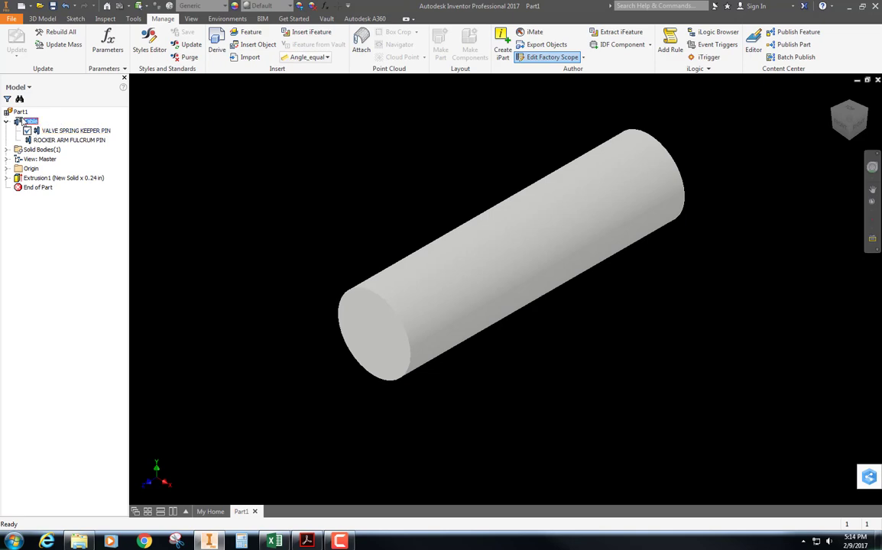
pyautogui.rightClick(25, 119)
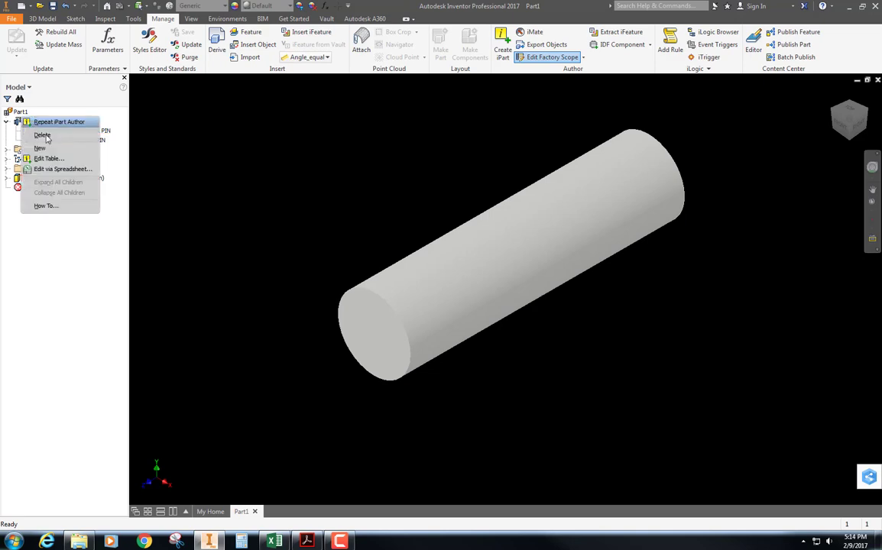
pyautogui.click(246, 142)
pyautogui.doubleClick(47, 140)
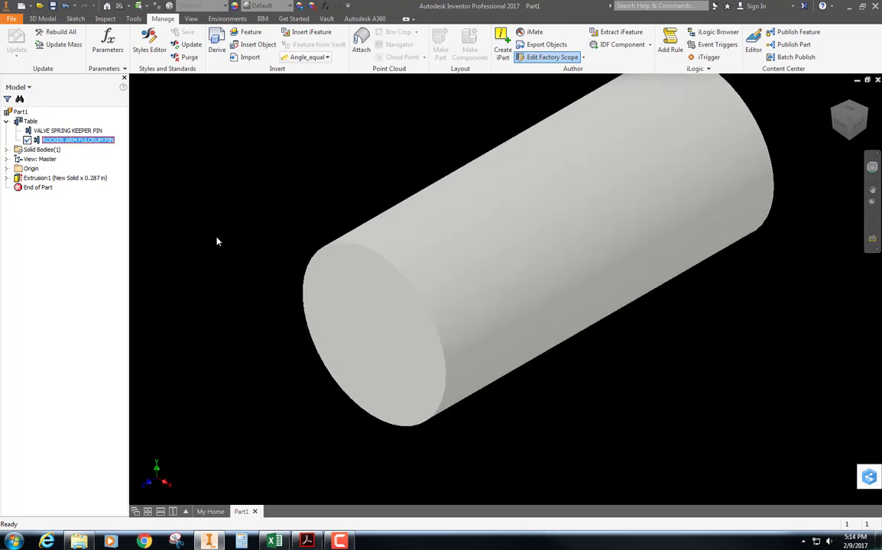
pyautogui.scroll(3, 214, 271)
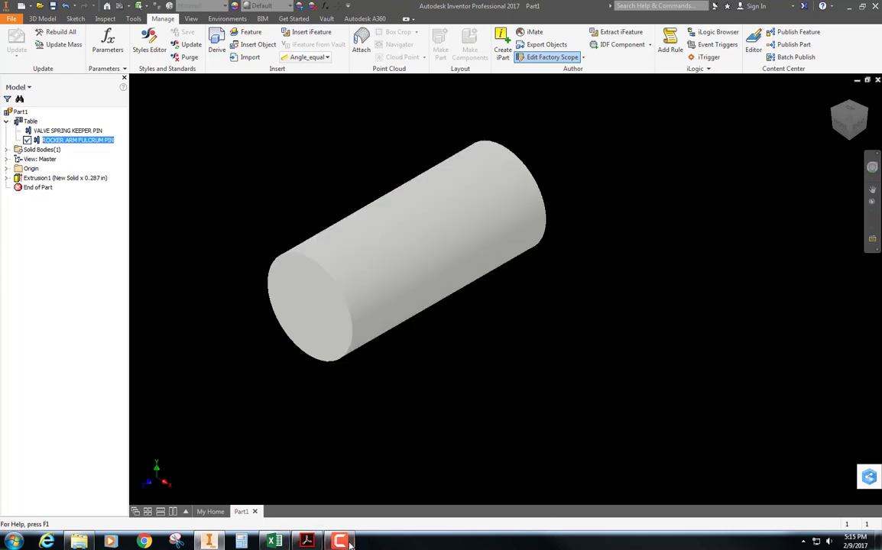
# Consult the Rocker Arm Fulcrum Pin drawing on page 3 of I part sheets.pdf in Acrobat, and return to the Inventor model
pyautogui.click(307, 542)
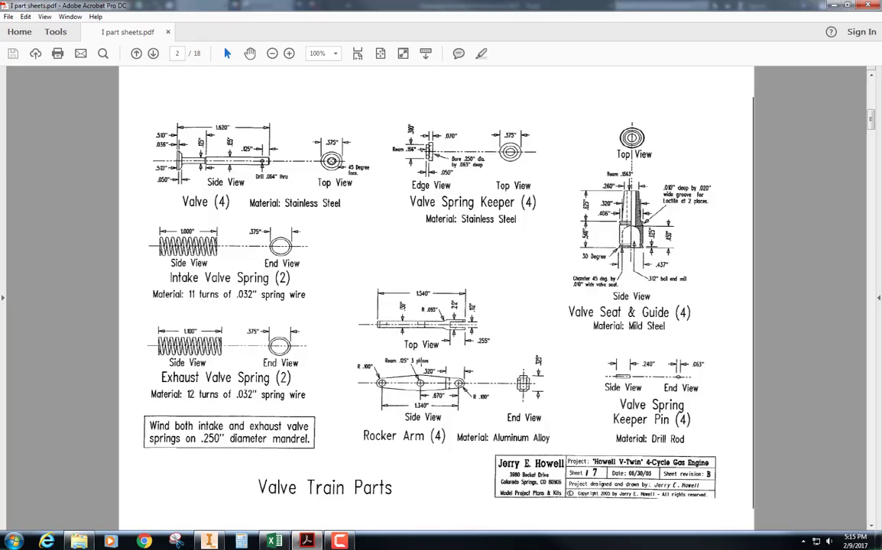
pyautogui.scroll(-3, 151, 373)
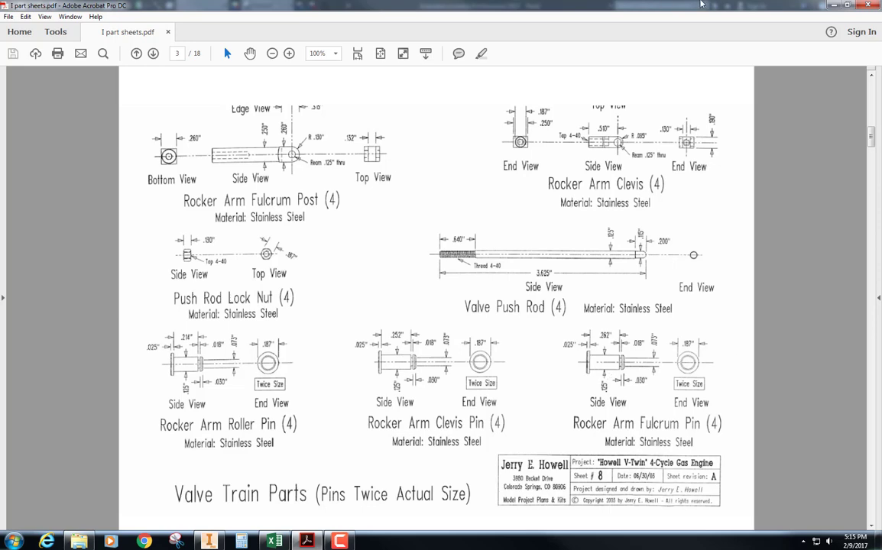
pyautogui.click(834, 4)
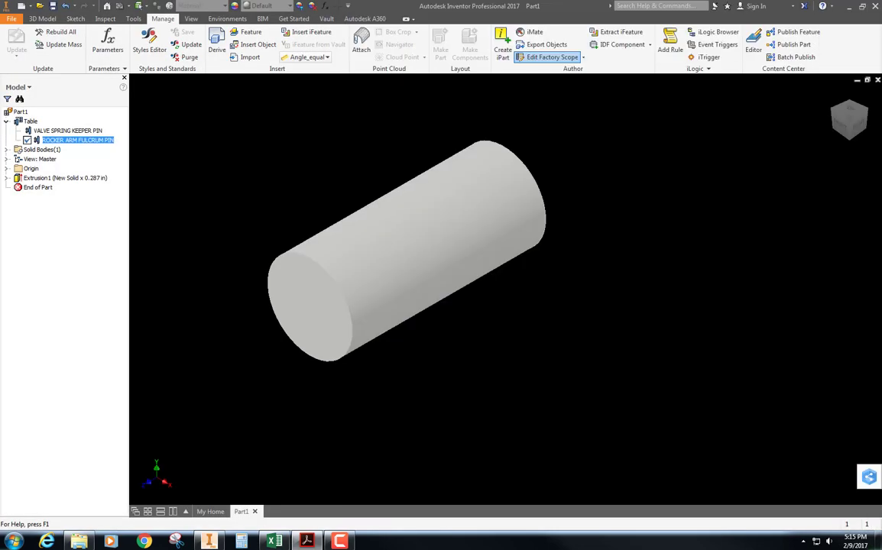
pyautogui.click(371, 146)
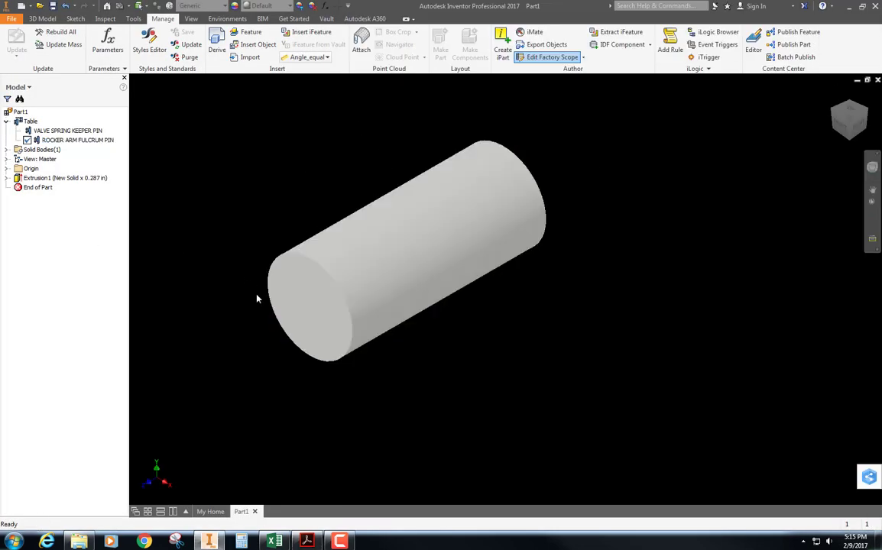
# Start a sketch on the flat front end face of the pin, ready for a circle
pyautogui.click(300, 314)
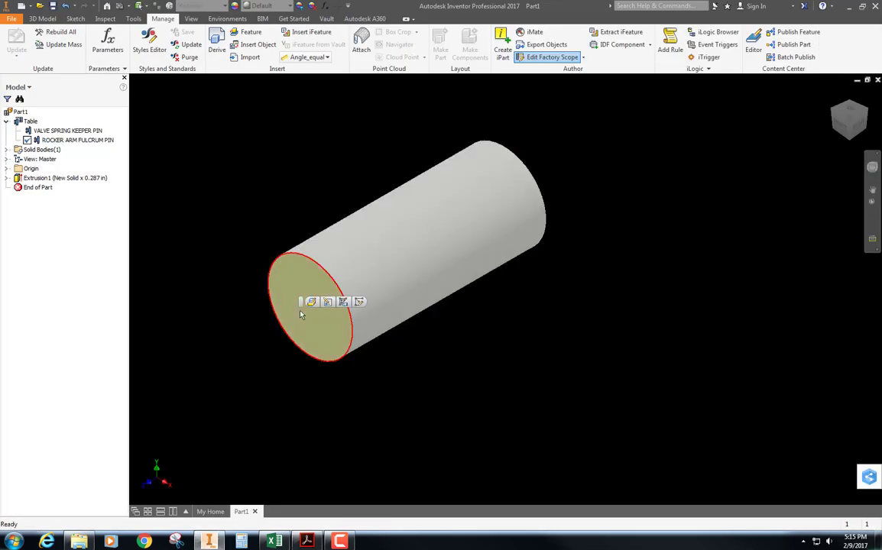
pyautogui.click(360, 305)
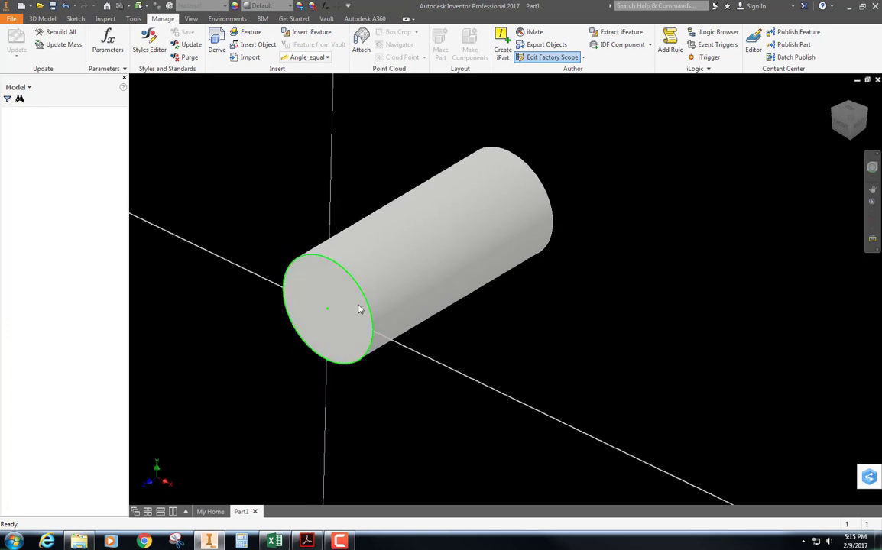
pyautogui.click(79, 38)
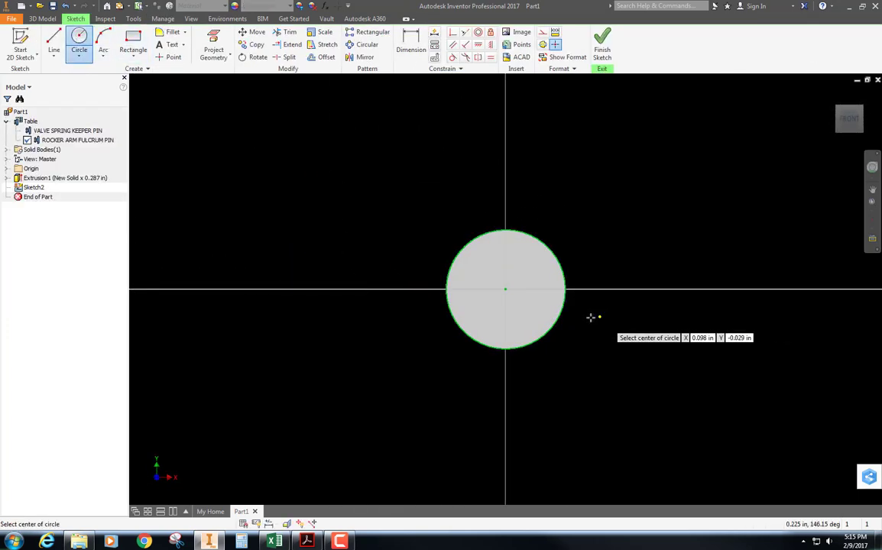
pyautogui.click(505, 289)
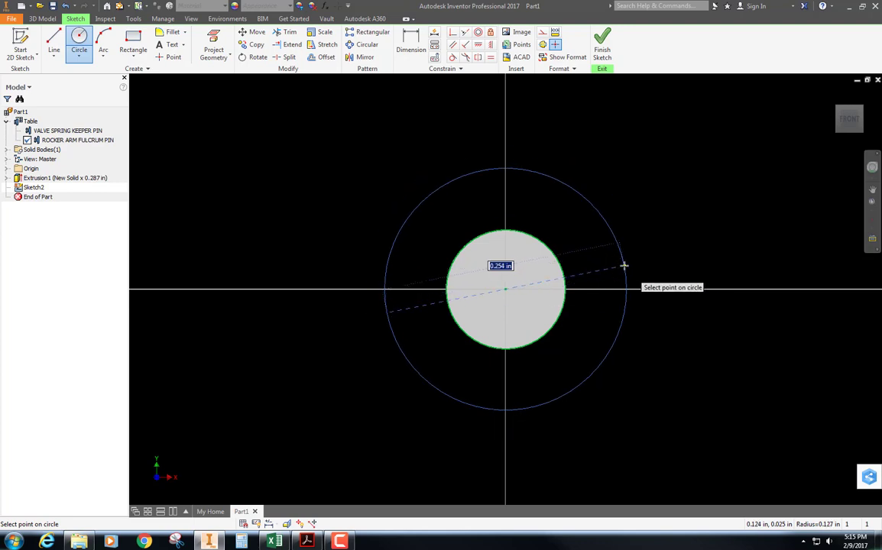
pyautogui.write('FLANGE DIA')
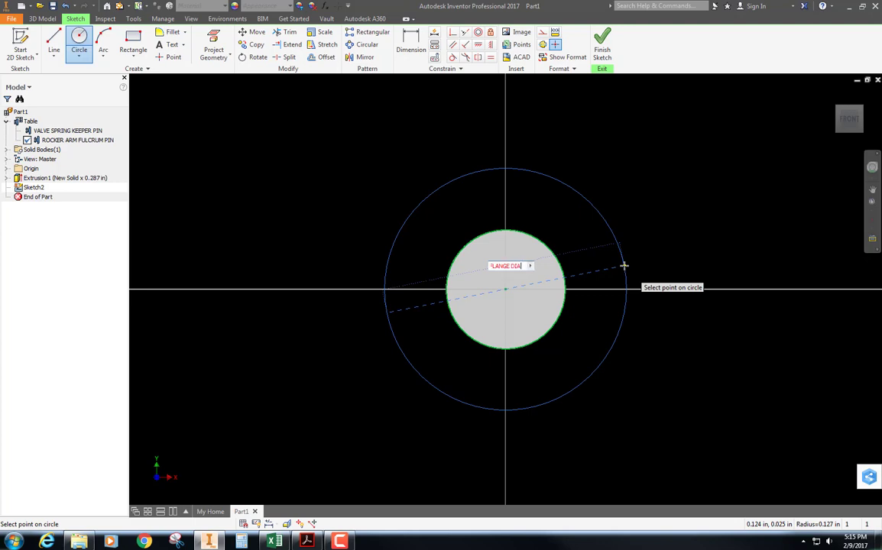
pyautogui.write('=')
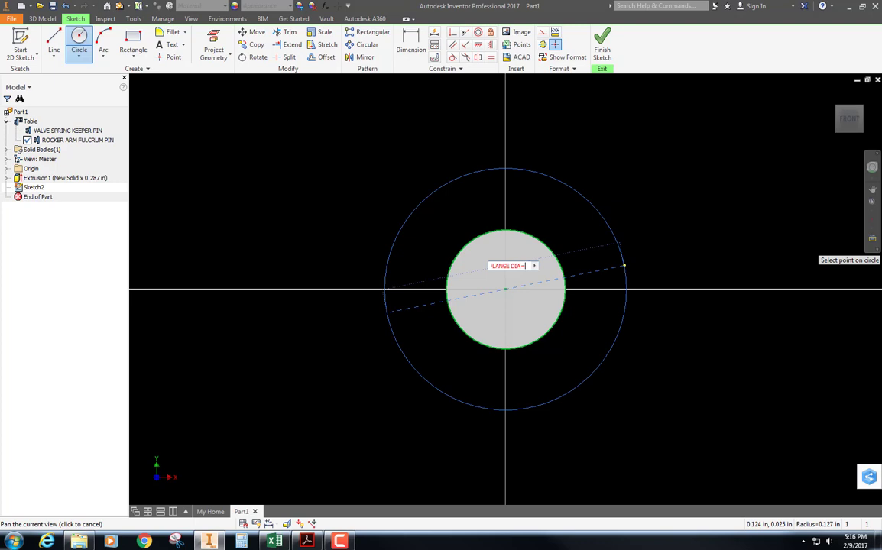
pyautogui.press('Return')
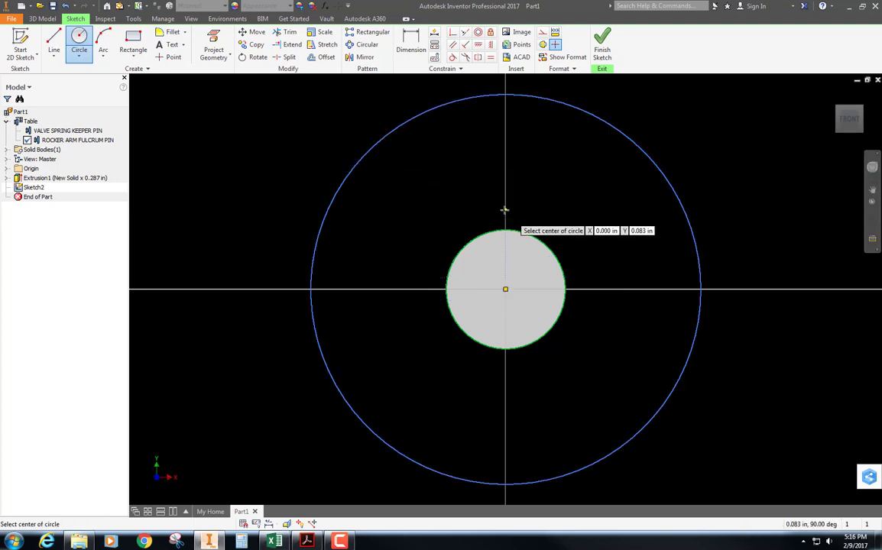
pyautogui.press('Escape')
pyautogui.click(441, 109)
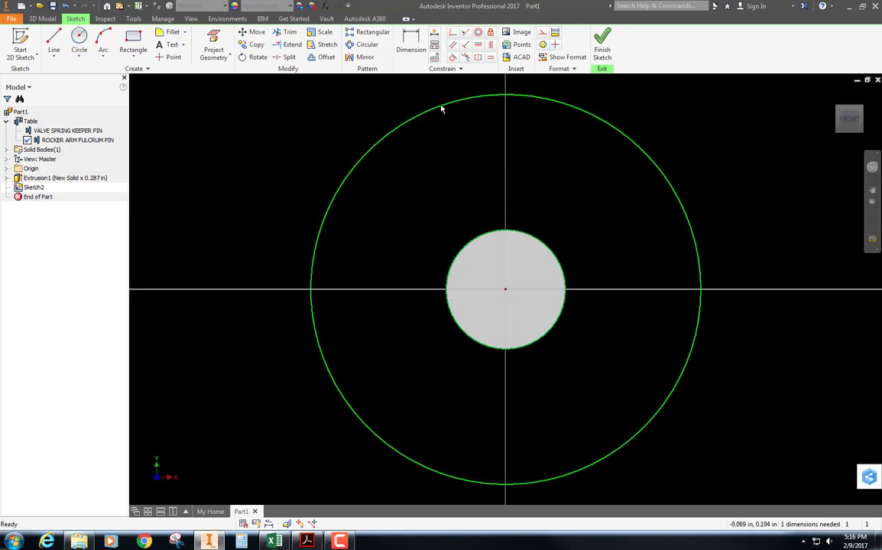
pyautogui.press('Delete')
# Draw a circle about 0.344 in in diameter centred on the pin's end face
pyautogui.click(79, 42)
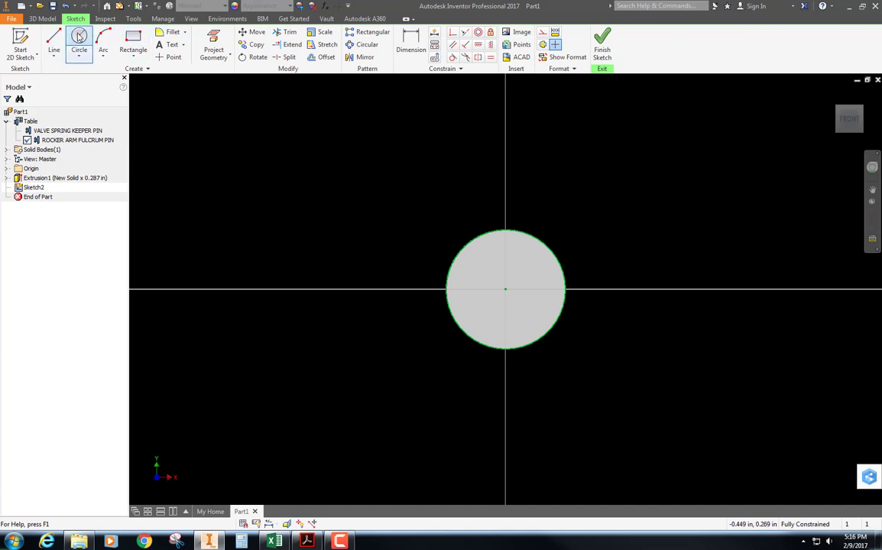
pyautogui.click(504, 290)
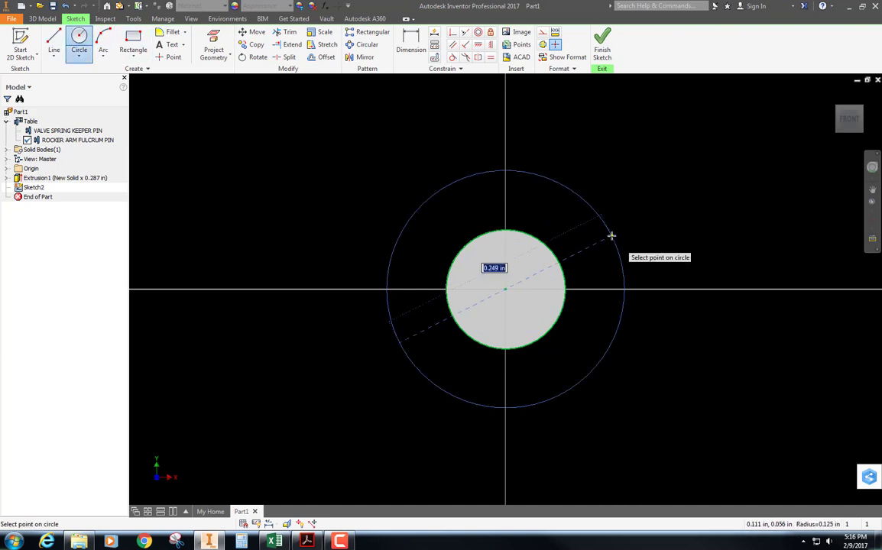
pyautogui.write('FLANGE DIA')
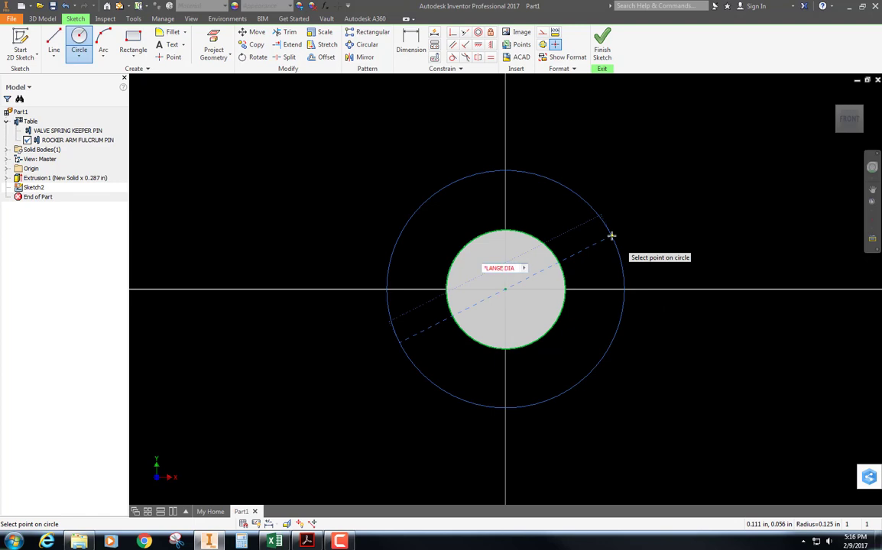
pyautogui.write(' =.187')
pyautogui.press('BackSpace')
pyautogui.write('_')
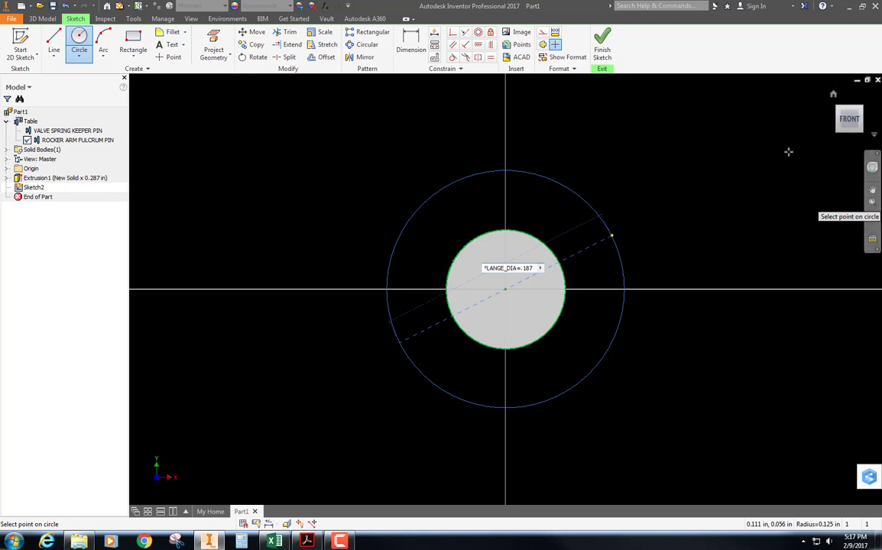
pyautogui.click(617, 168)
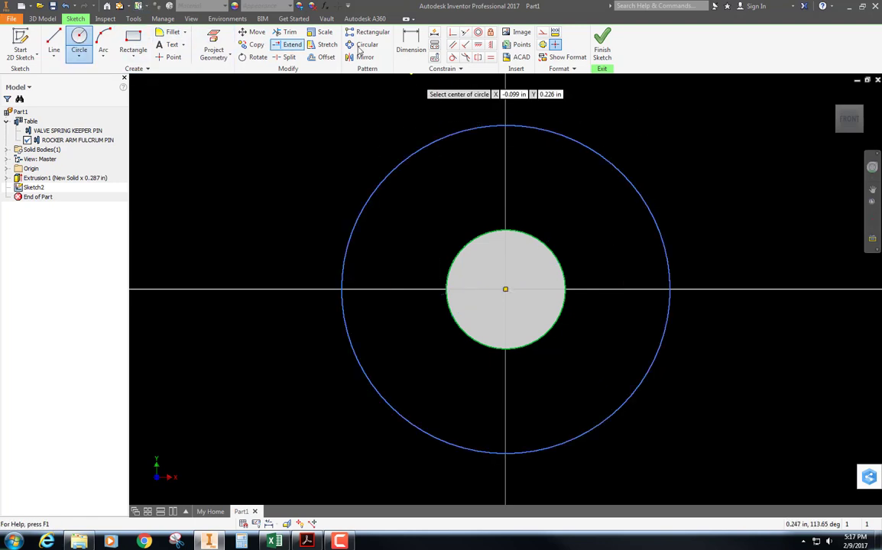
# Dimension the outer circle's diameter with the named value FLANGE_DIA=.187
pyautogui.click(412, 42)
pyautogui.click(626, 177)
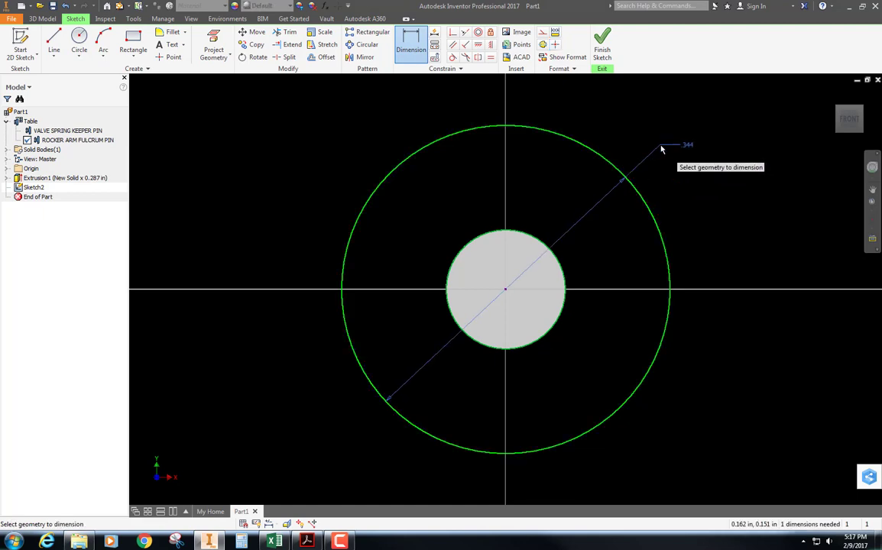
pyautogui.click(666, 145)
pyautogui.write('FLAN')
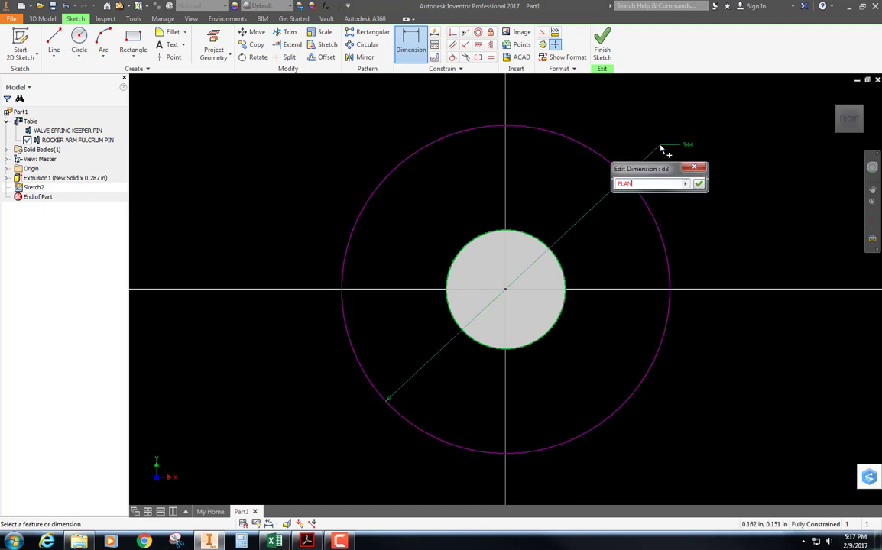
pyautogui.write('GE_DIA=.187')
pyautogui.press('Return')
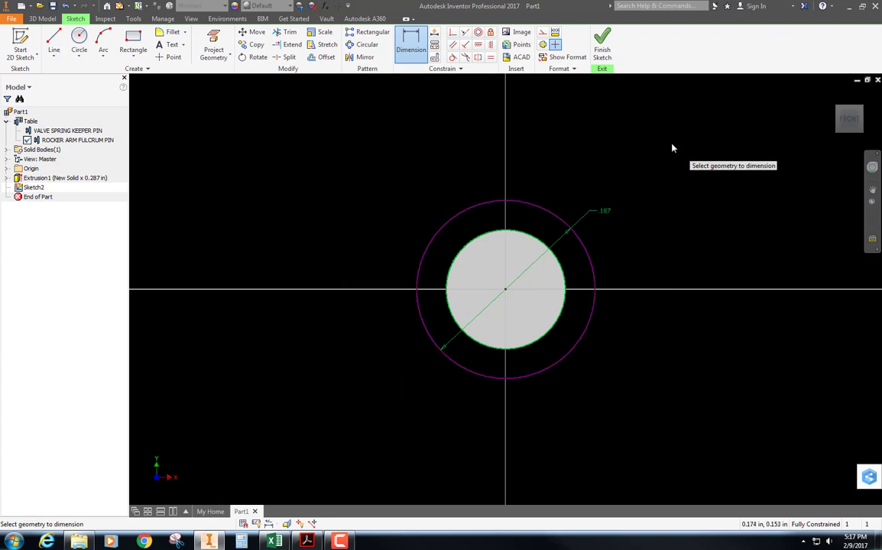
# Extrude the ring profile around the pin's end back along the pin by the named distance FLANGE_THK=.025, joined to the pin
pyautogui.press('e')
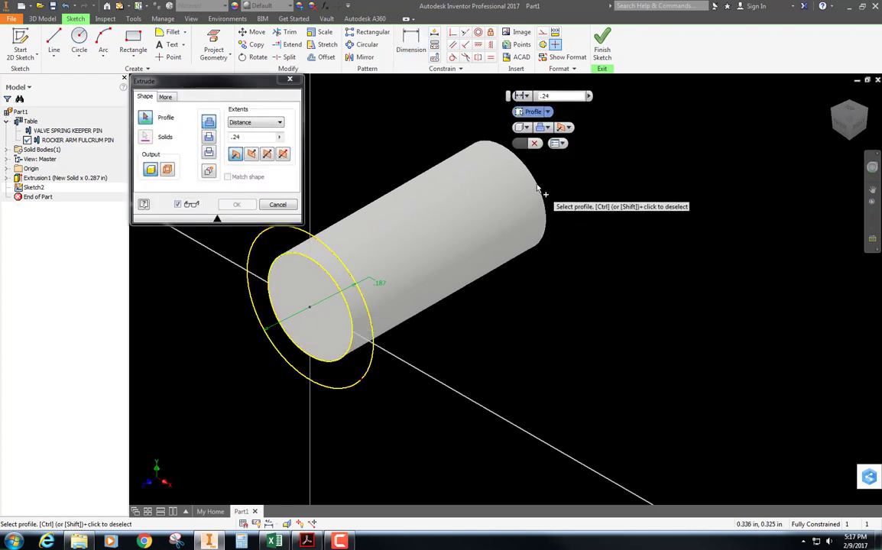
pyautogui.click(264, 251)
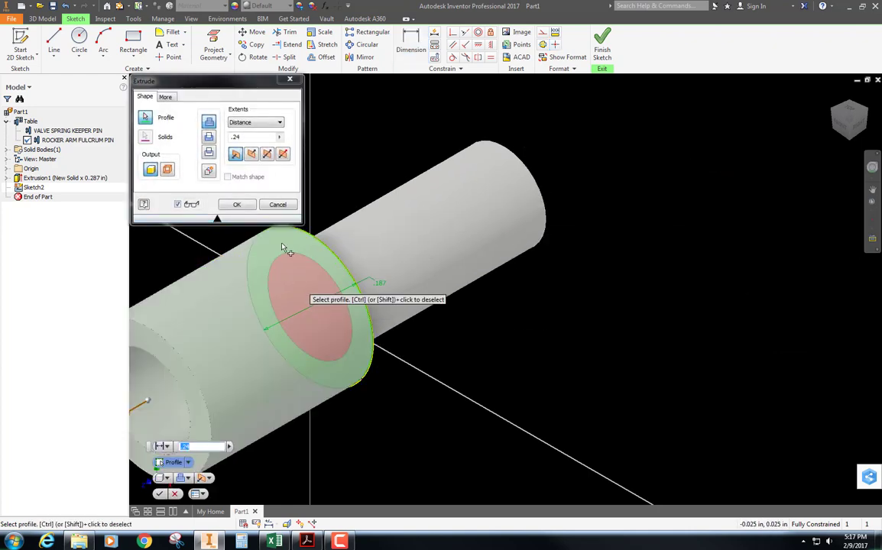
pyautogui.click(252, 155)
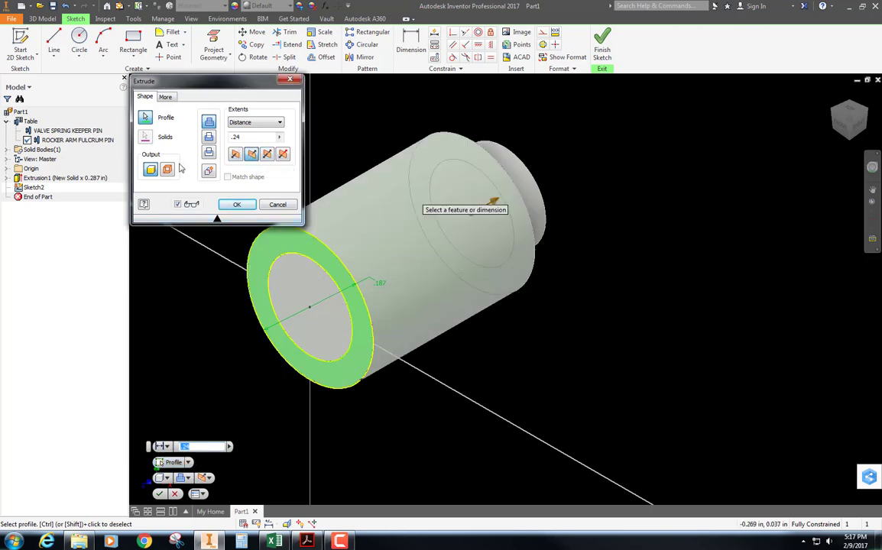
pyautogui.click(236, 137)
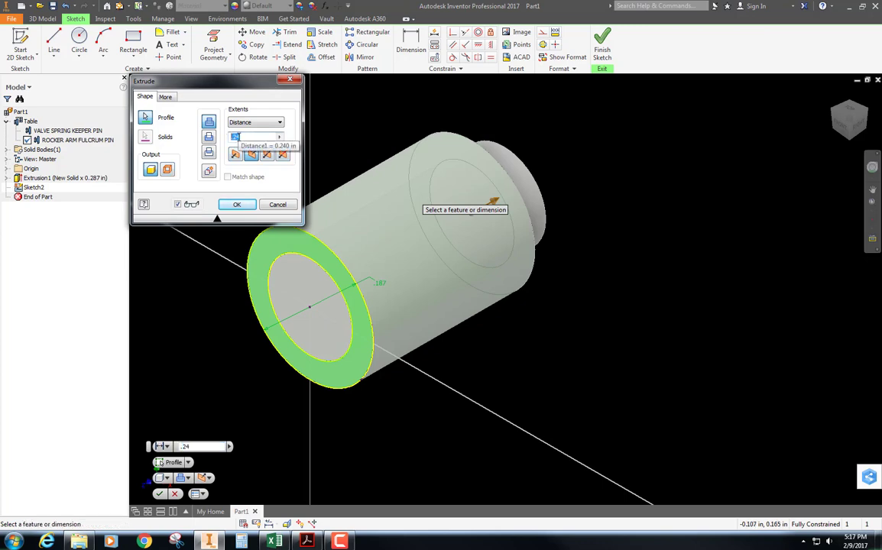
pyautogui.write('.025')
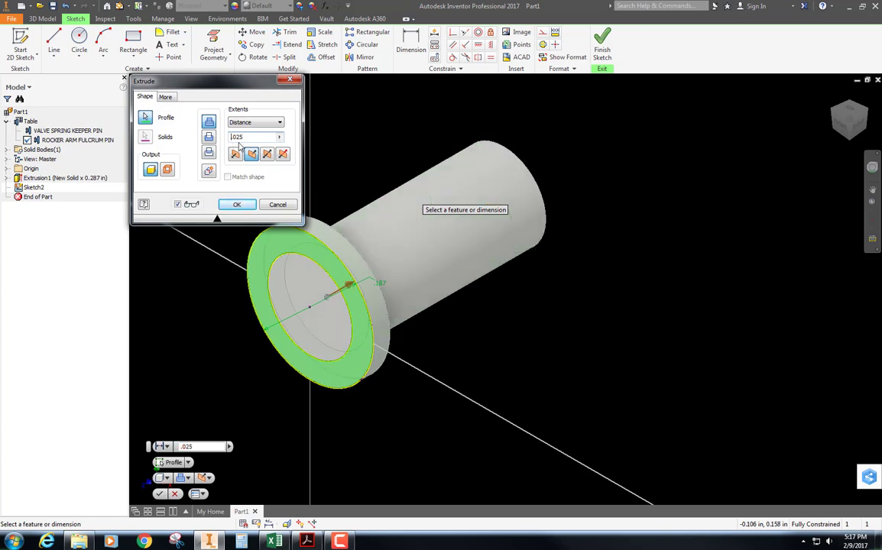
pyautogui.write('FLANGE')
pyautogui.write('_THK')
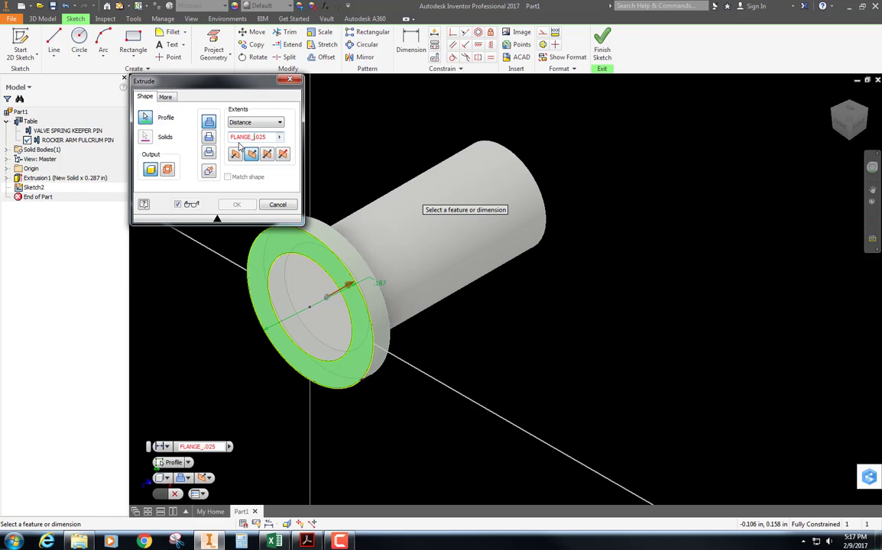
pyautogui.write('=')
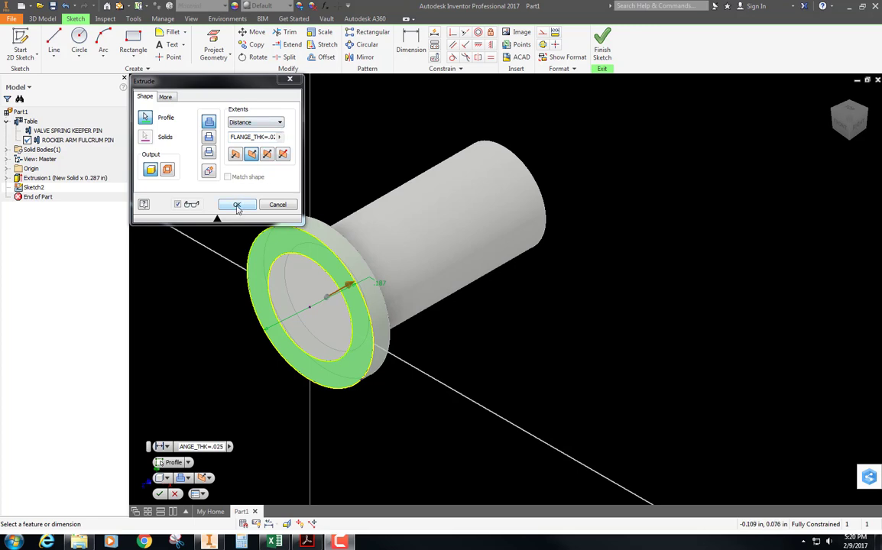
pyautogui.click(237, 205)
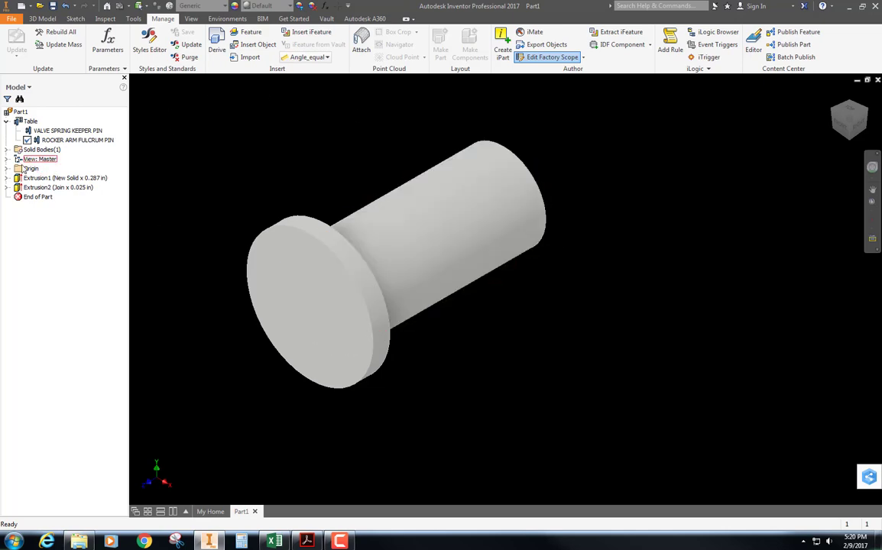
# Start a sketch on the YZ origin plane running lengthwise through the pin
pyautogui.click(7, 168)
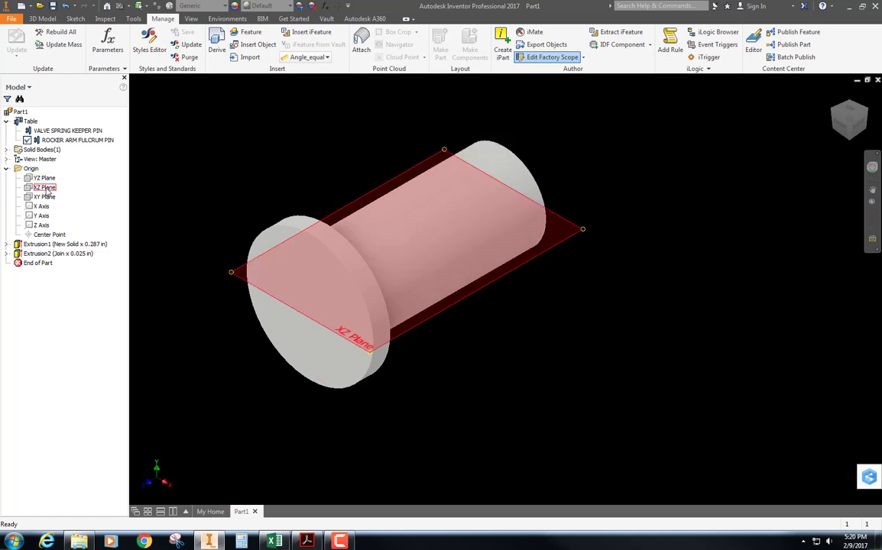
pyautogui.click(43, 177)
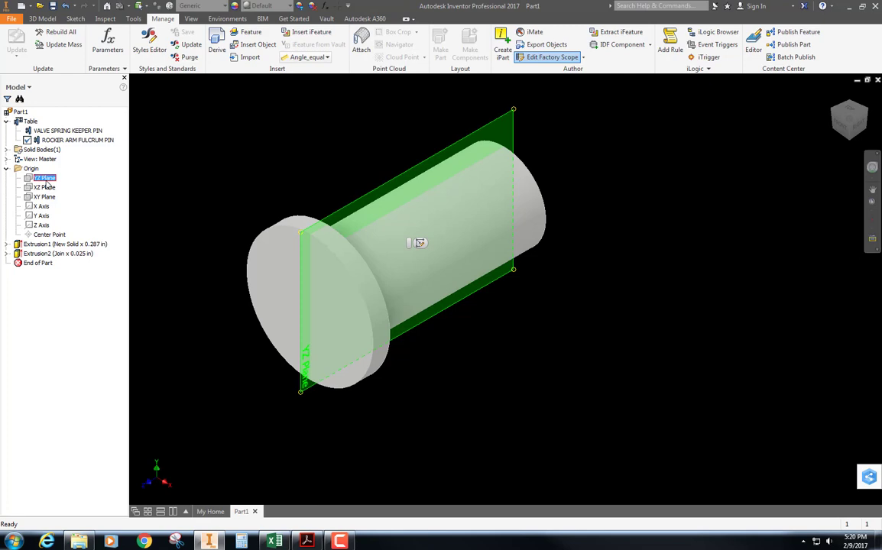
pyautogui.click(420, 243)
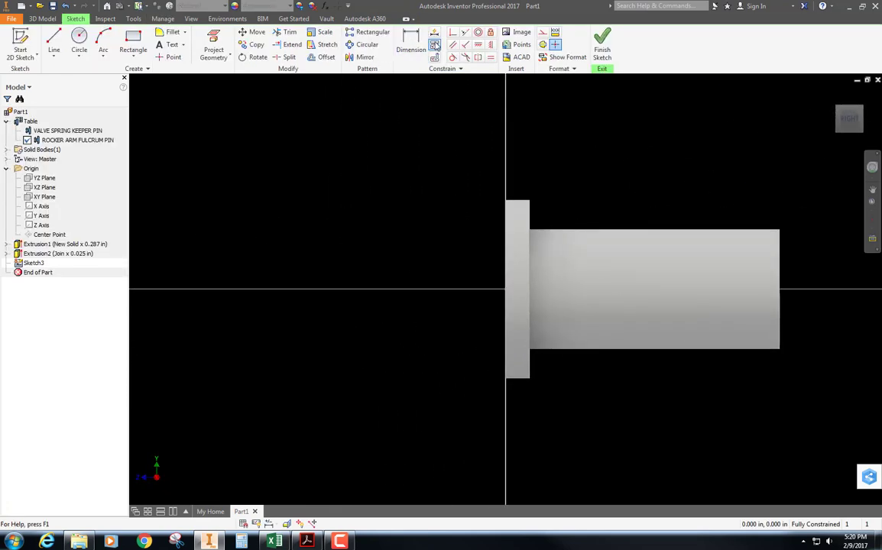
# Project the Z axis into the sketch and slice the model graphics at the sketch plane
pyautogui.click(205, 61)
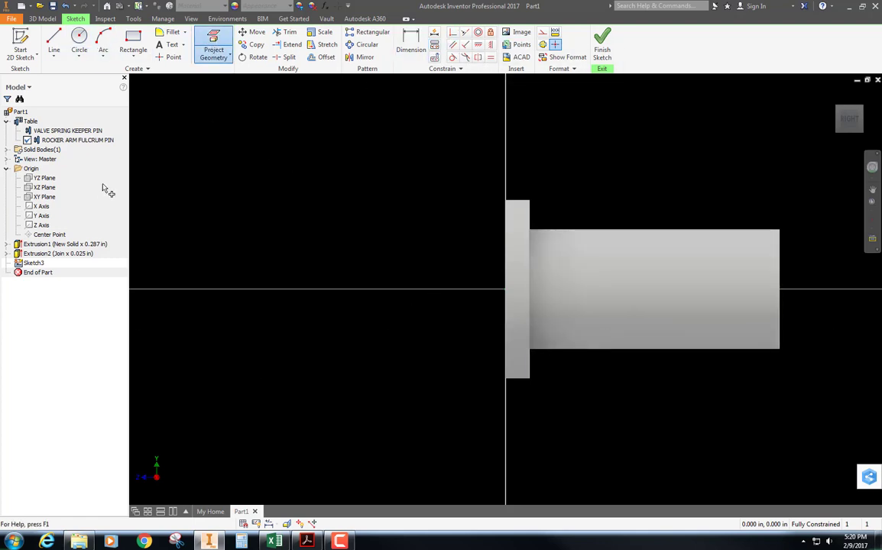
pyautogui.click(48, 196)
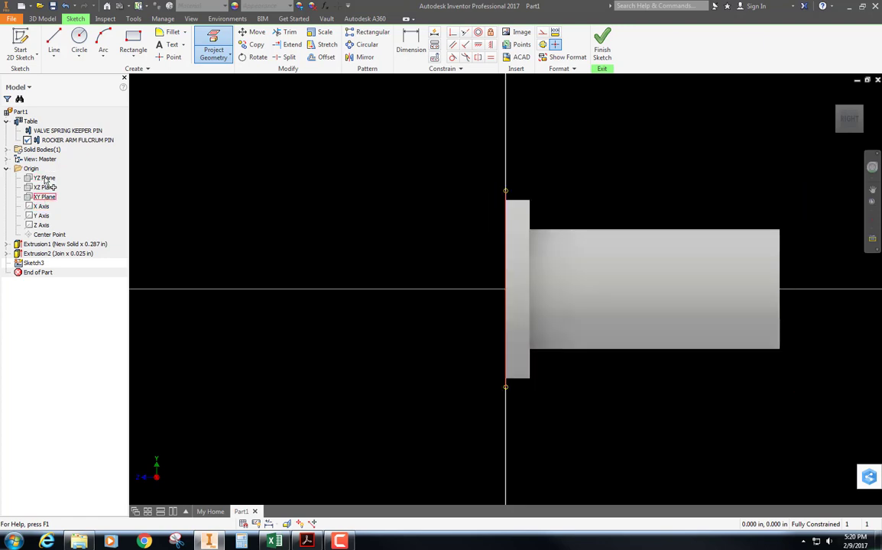
pyautogui.click(41, 216)
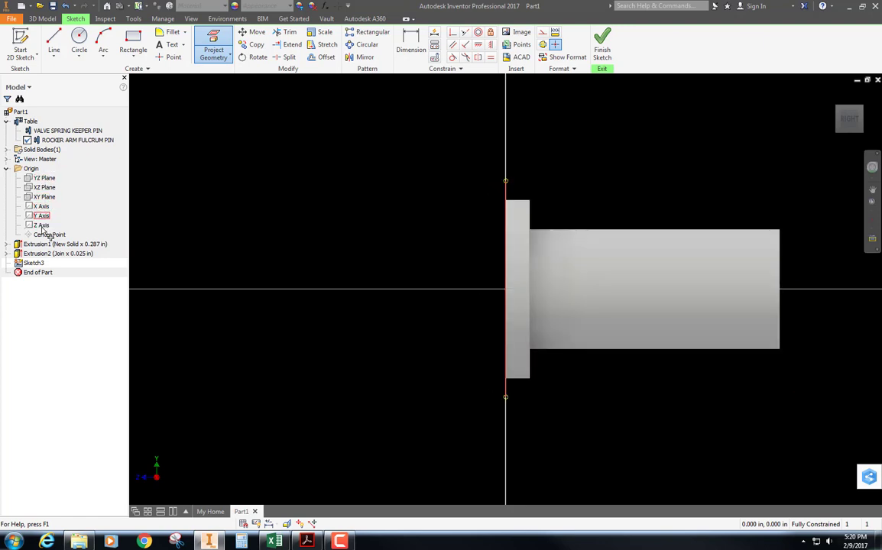
pyautogui.click(48, 234)
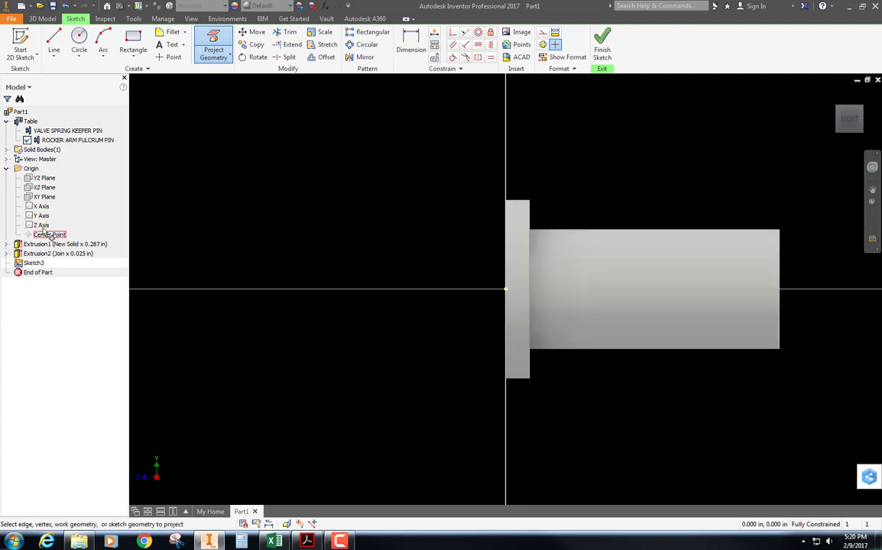
pyautogui.click(41, 225)
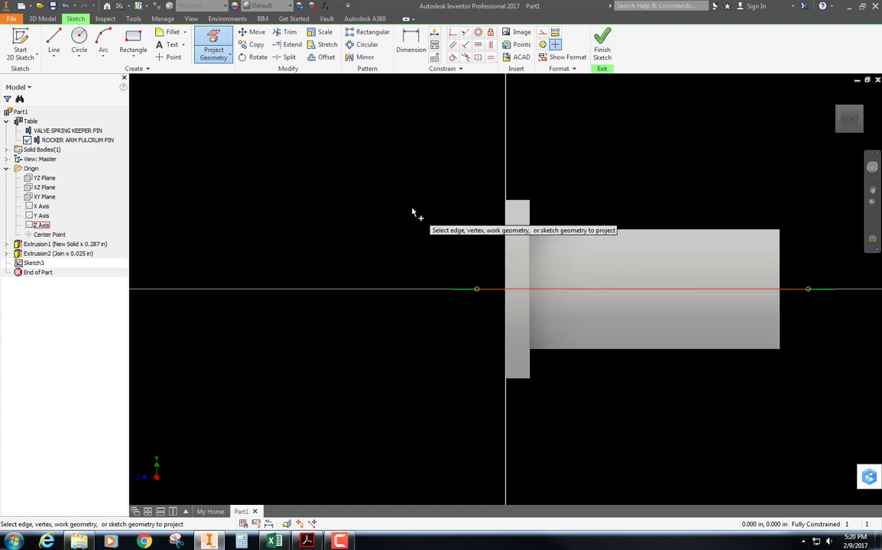
pyautogui.click(287, 524)
pyautogui.scroll(-3, 266, 425)
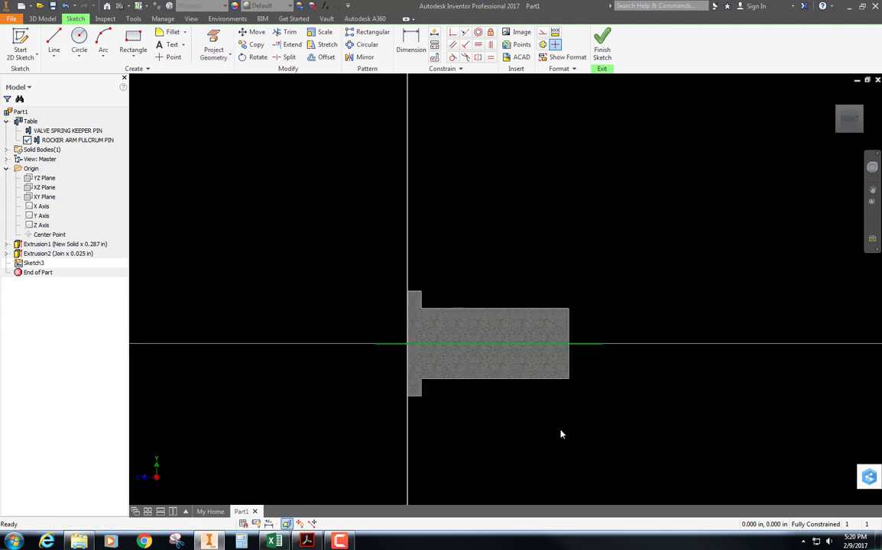
pyautogui.scroll(3, 561, 434)
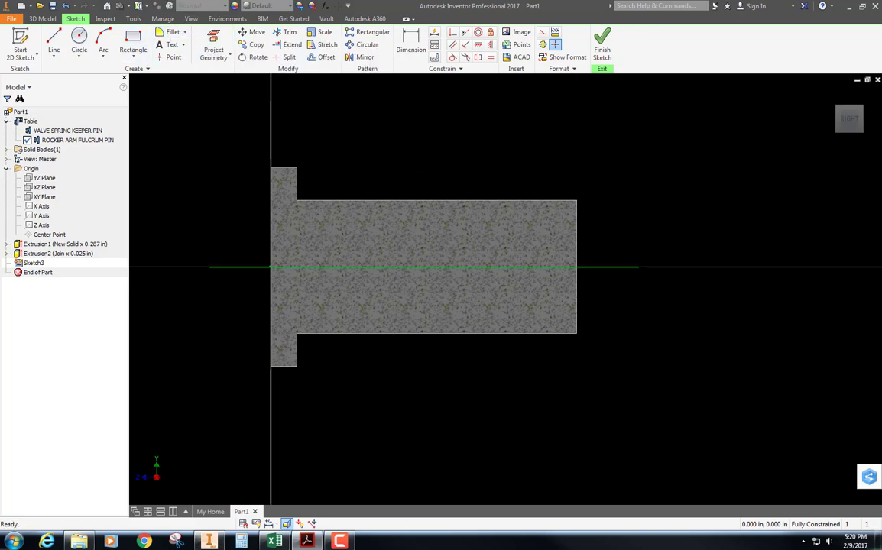
# Check the pin drawings in I part sheets.pdf in Acrobat, and project the shaft's upper edge and flange's inner face edge into the Inventor sketch
pyautogui.moveTo(881, 54); pyautogui.dragTo(625, 2)
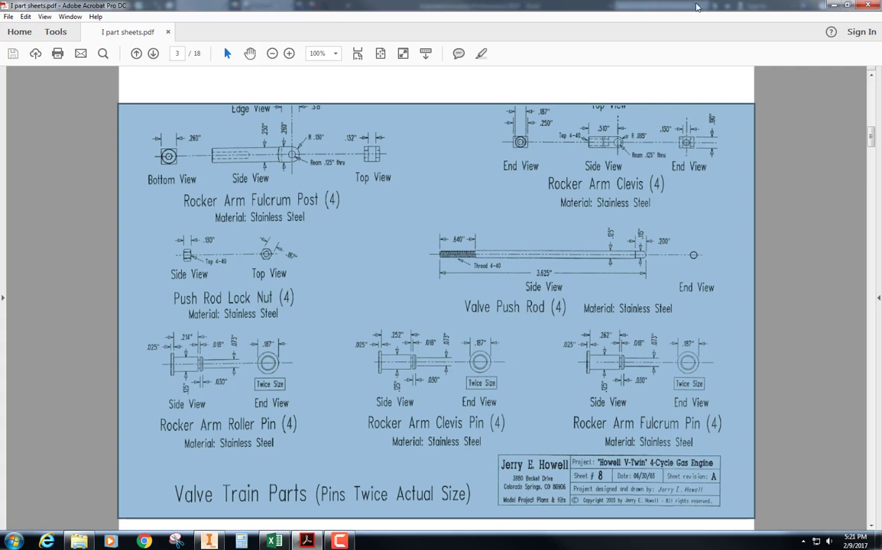
pyautogui.click(833, 6)
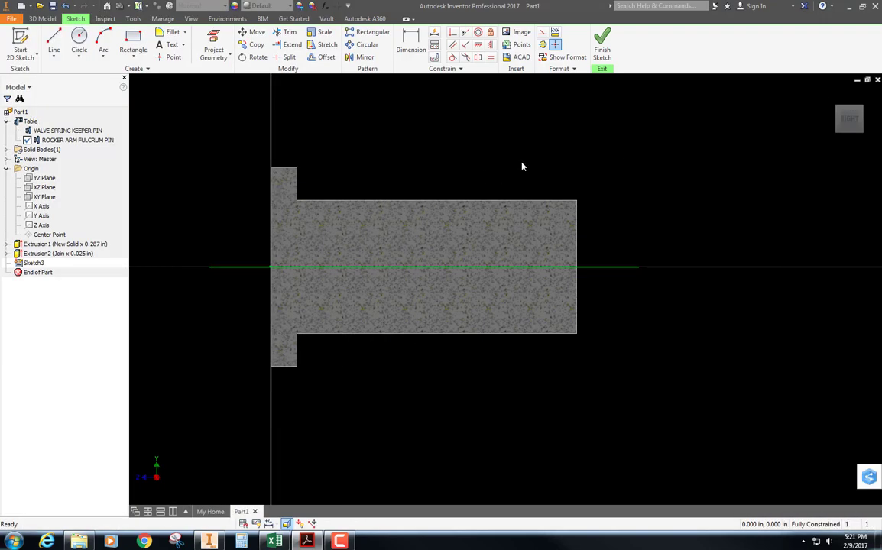
pyautogui.click(224, 42)
pyautogui.click(532, 201)
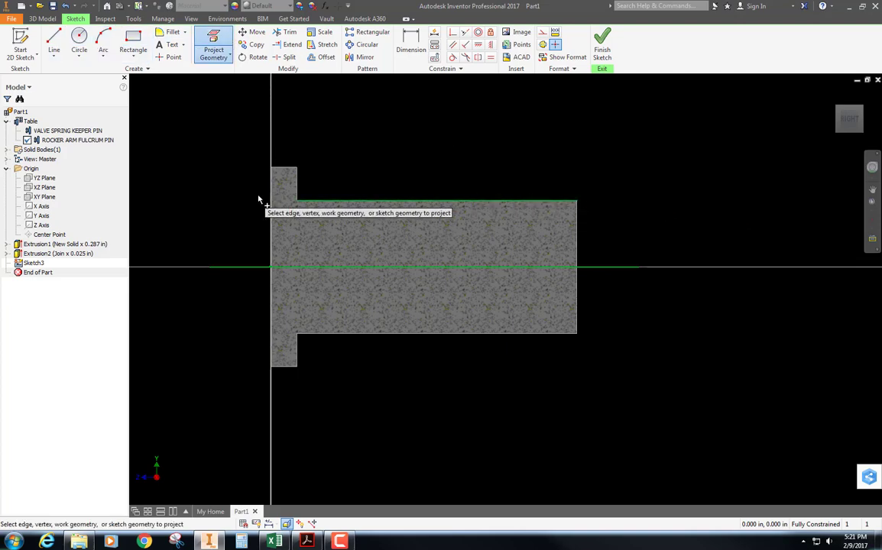
pyautogui.click(298, 186)
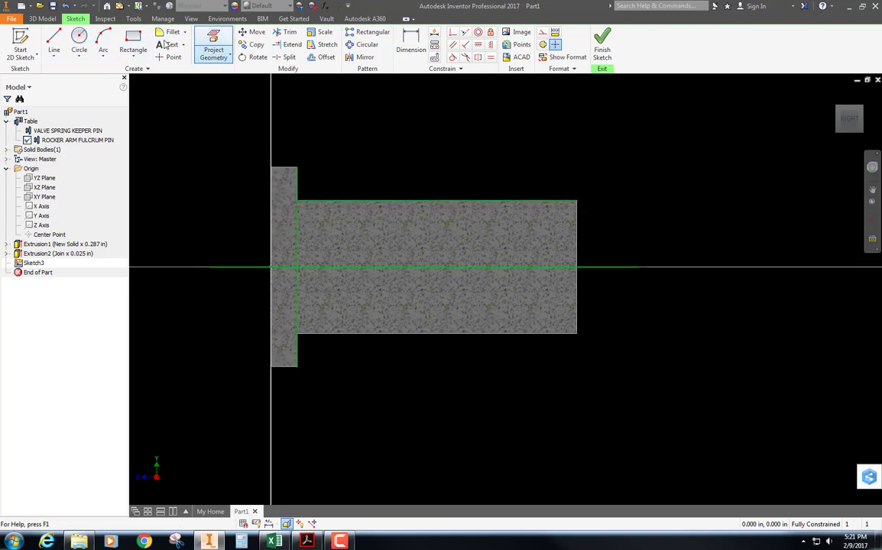
# Draw a groove rectangle about 0.024 in wide, hanging from the shaft's upper edge near the end opposite the flange
pyautogui.click(133, 42)
pyautogui.click(502, 201)
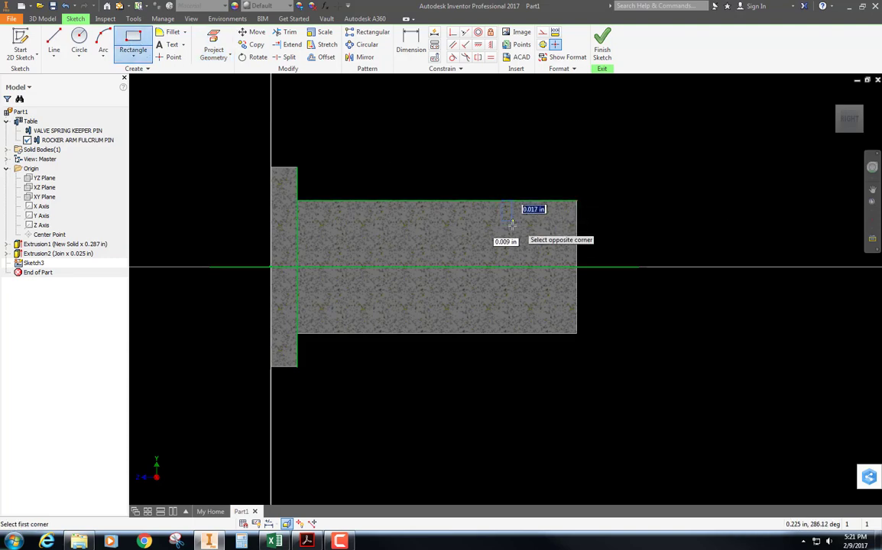
pyautogui.click(527, 241)
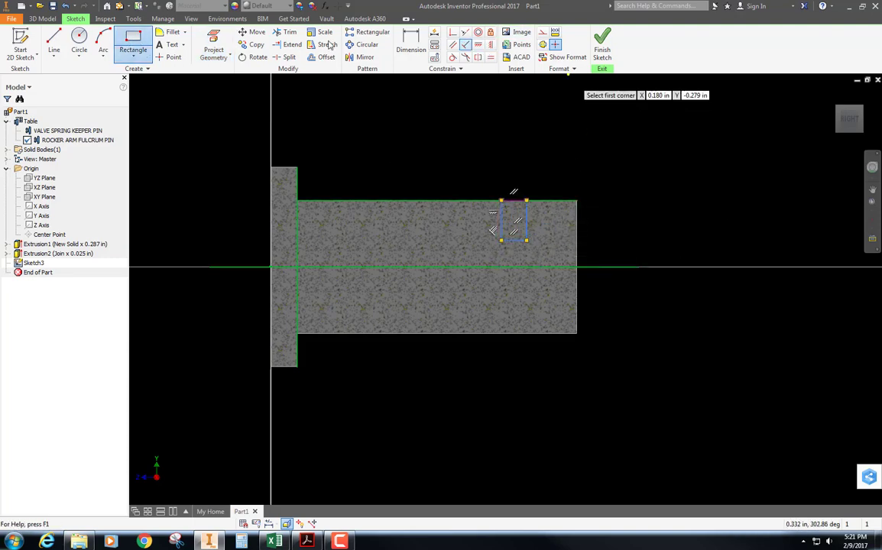
# Dimension the distance from the flange's inner face to the groove rectangle's nearer side as .214 in
pyautogui.click(411, 42)
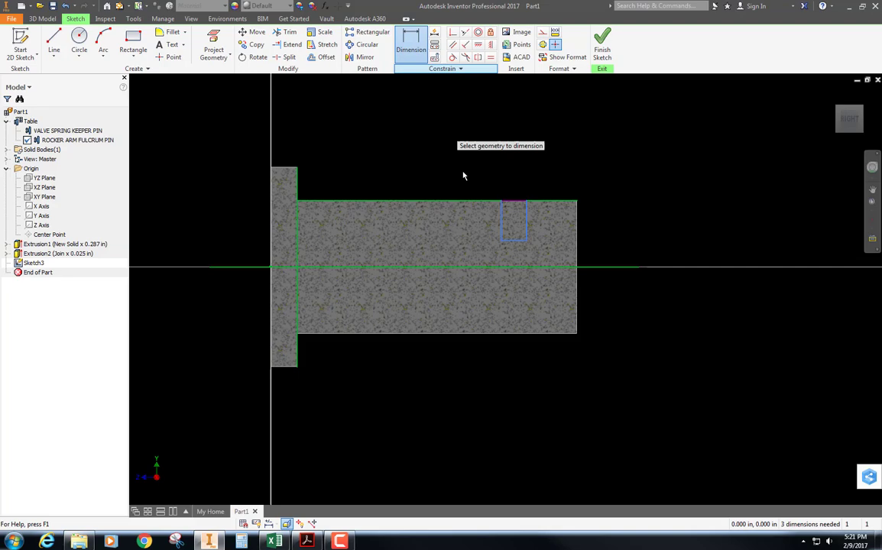
pyautogui.click(502, 221)
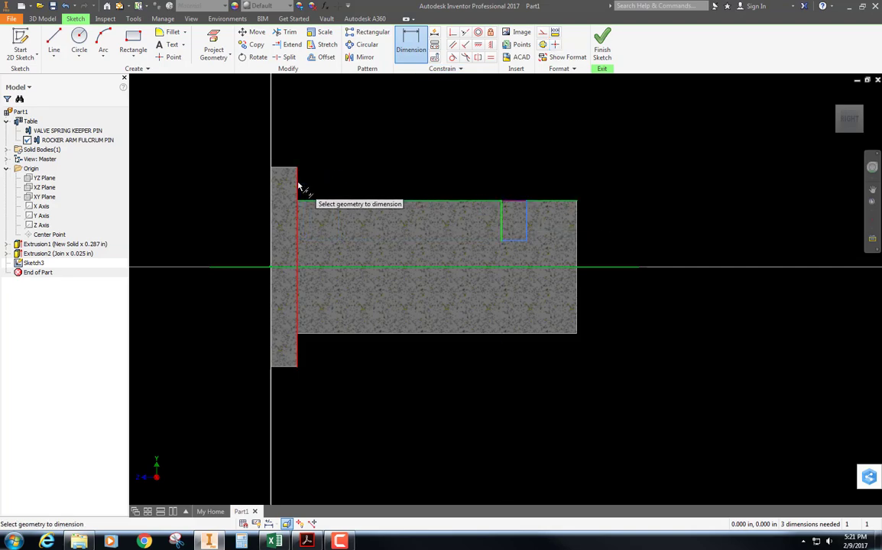
pyautogui.click(297, 184)
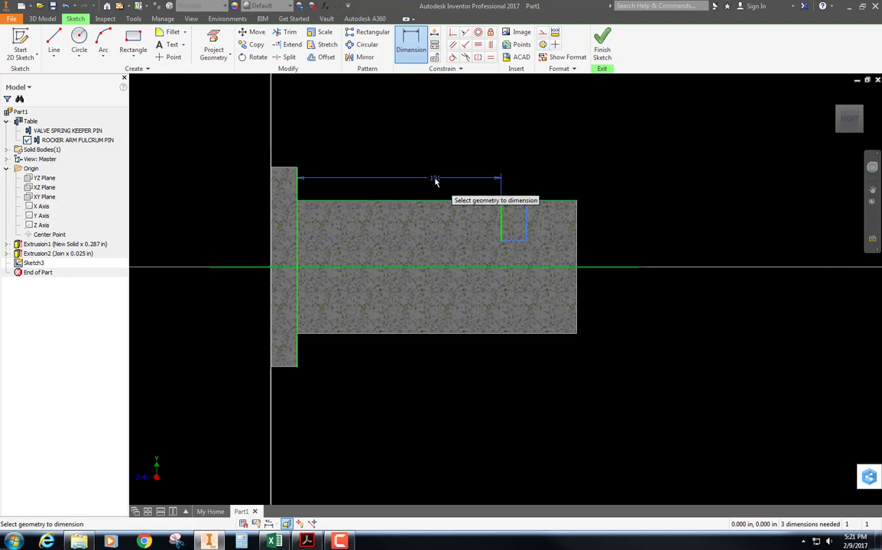
pyautogui.click(435, 181)
pyautogui.write('.214')
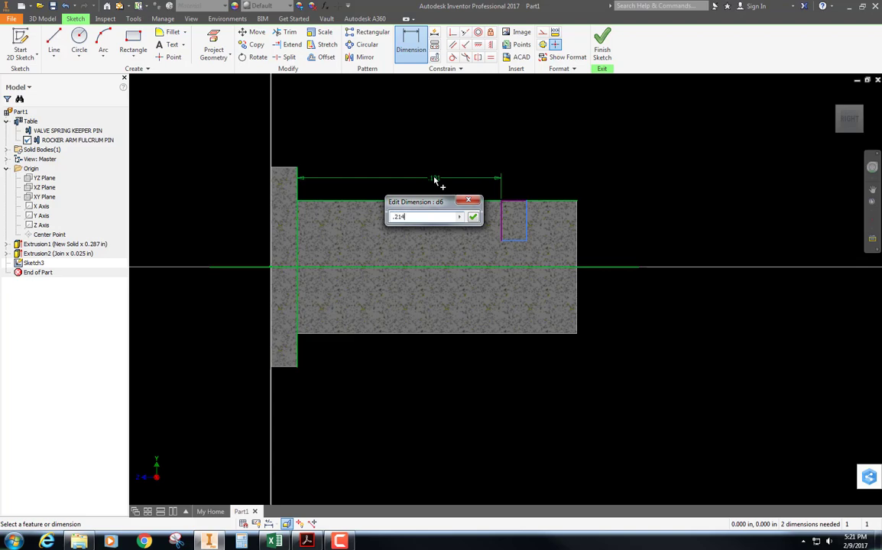
pyautogui.press('Return')
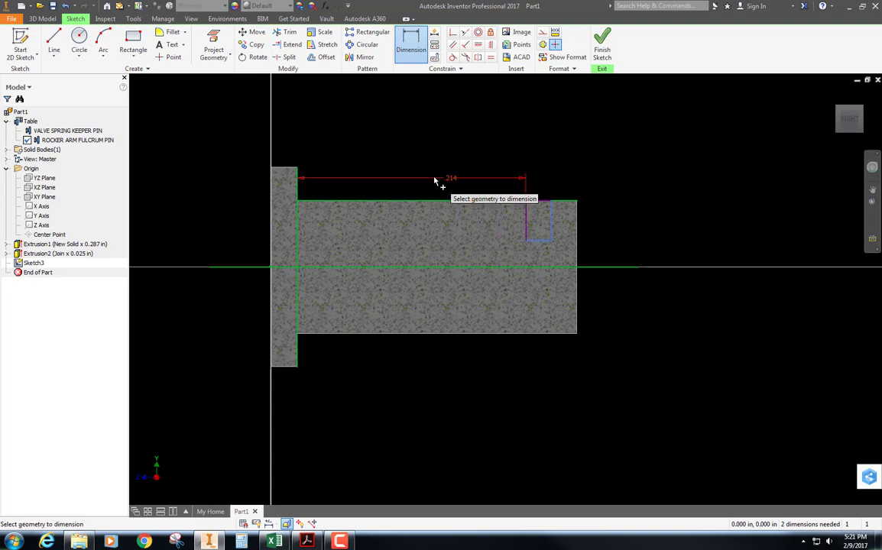
# Dimension the groove rectangle's width as .018 in
pyautogui.click(538, 242)
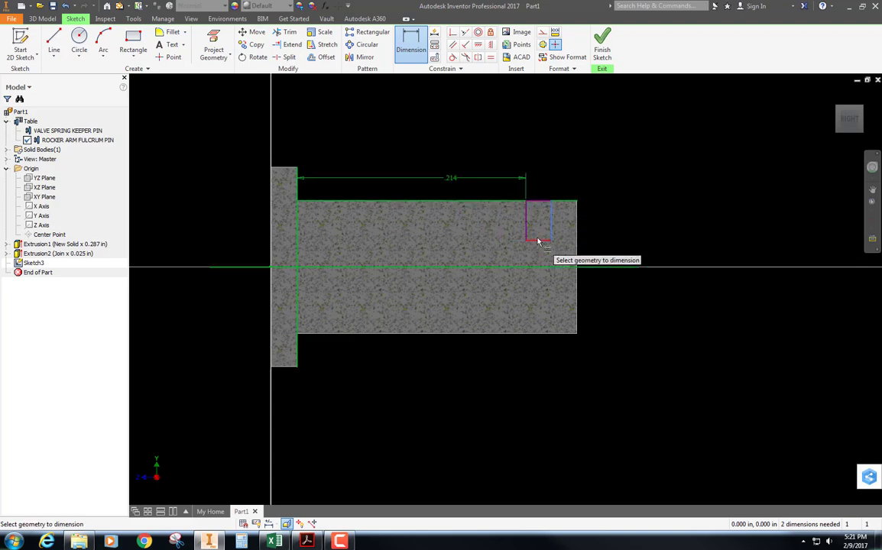
pyautogui.click(536, 388)
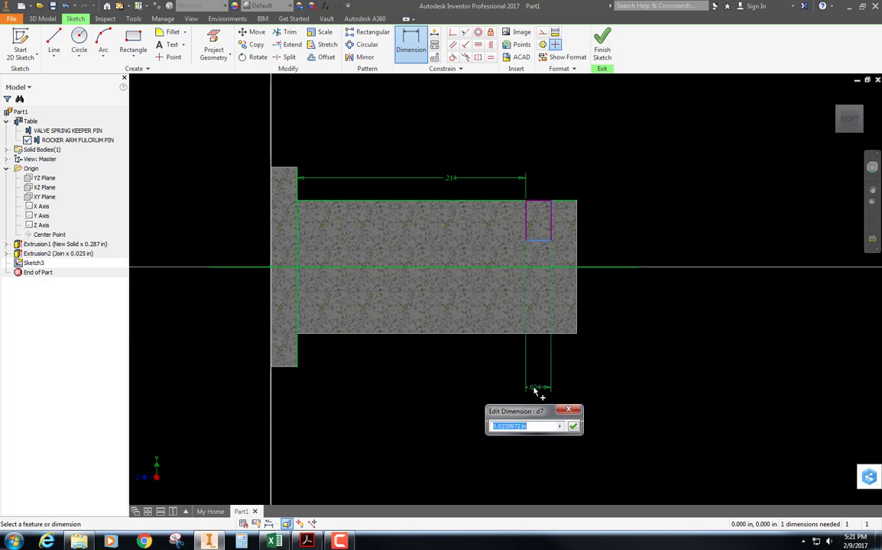
pyautogui.write('.018')
pyautogui.press('Return')
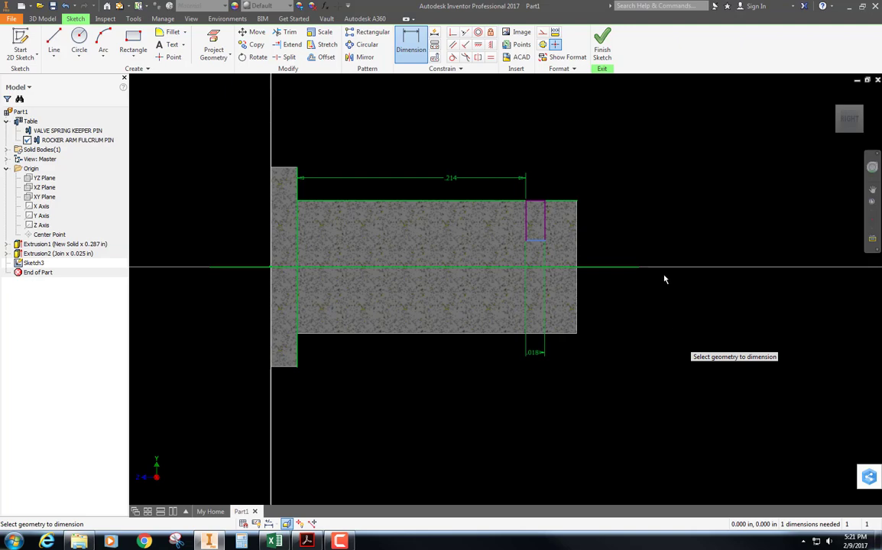
# Convert the projected Z axis line through the pin into a centerline
pyautogui.click(611, 267)
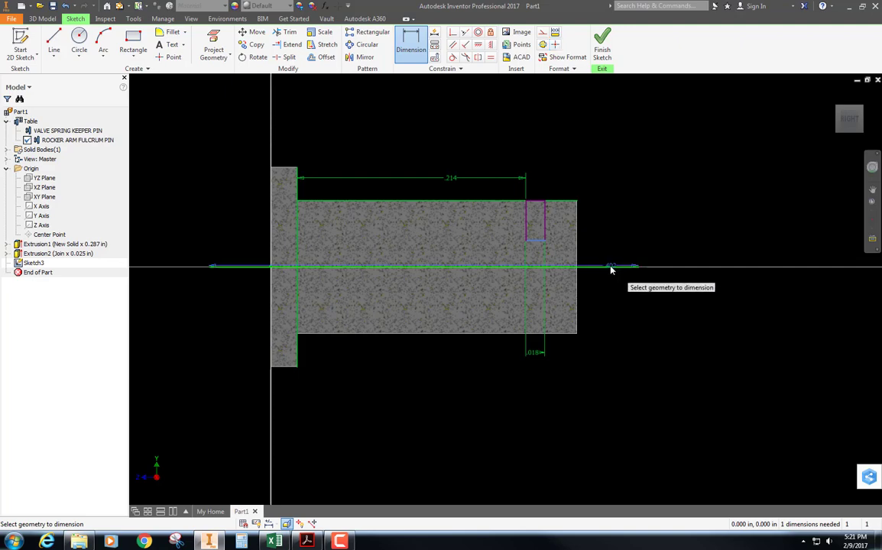
pyautogui.press('Escape')
pyautogui.press('Escape')
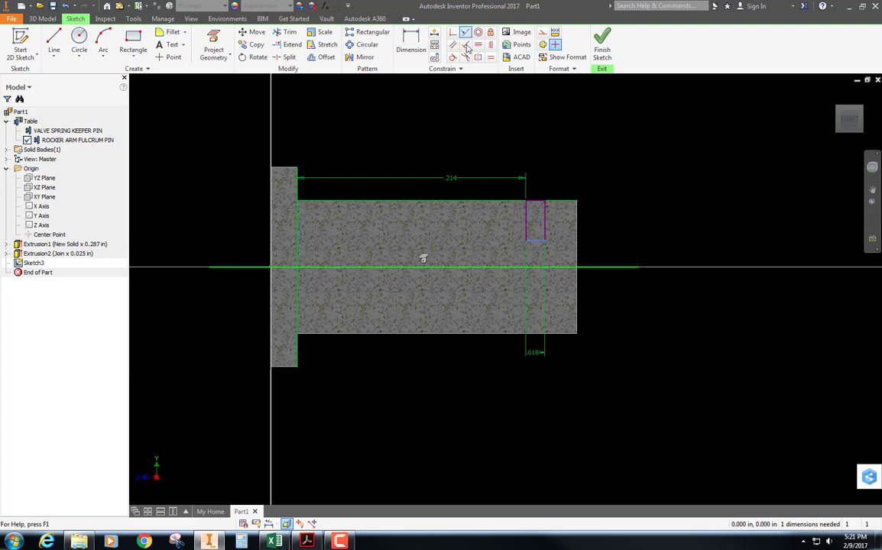
pyautogui.click(542, 45)
pyautogui.click(697, 153)
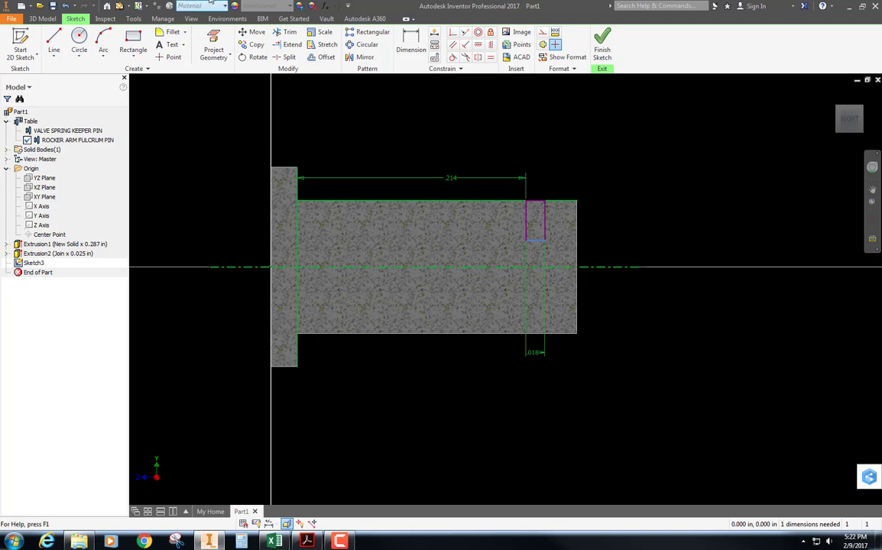
# Dimension the groove rectangle's lower edge to the centerline as a .073 in diameter
pyautogui.click(414, 39)
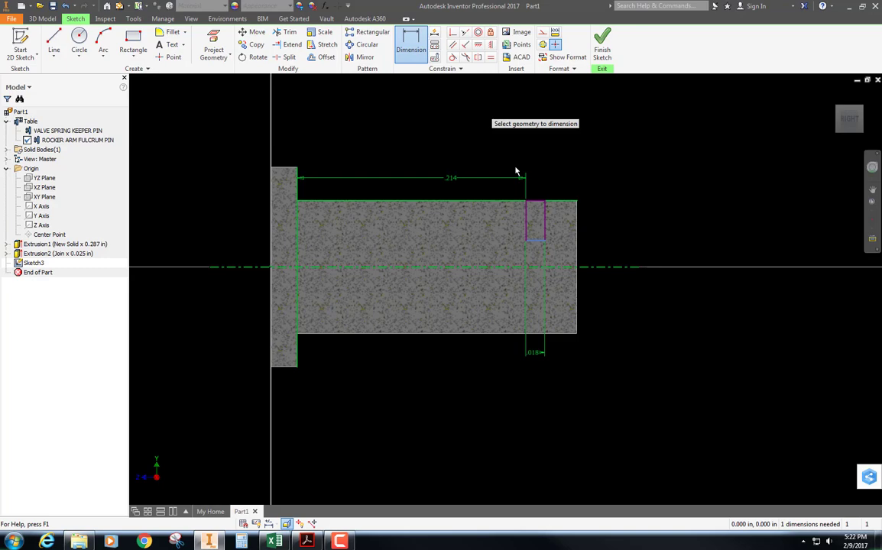
pyautogui.click(537, 242)
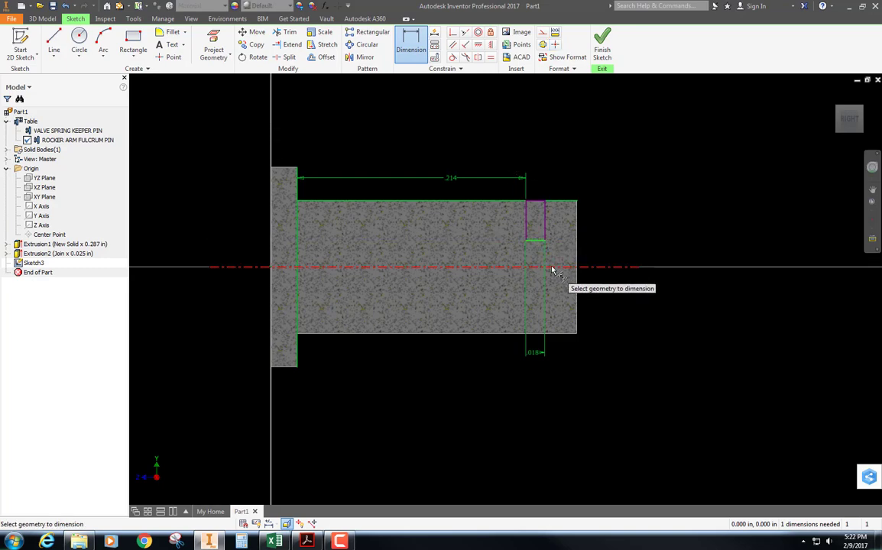
pyautogui.click(553, 267)
pyautogui.click(673, 204)
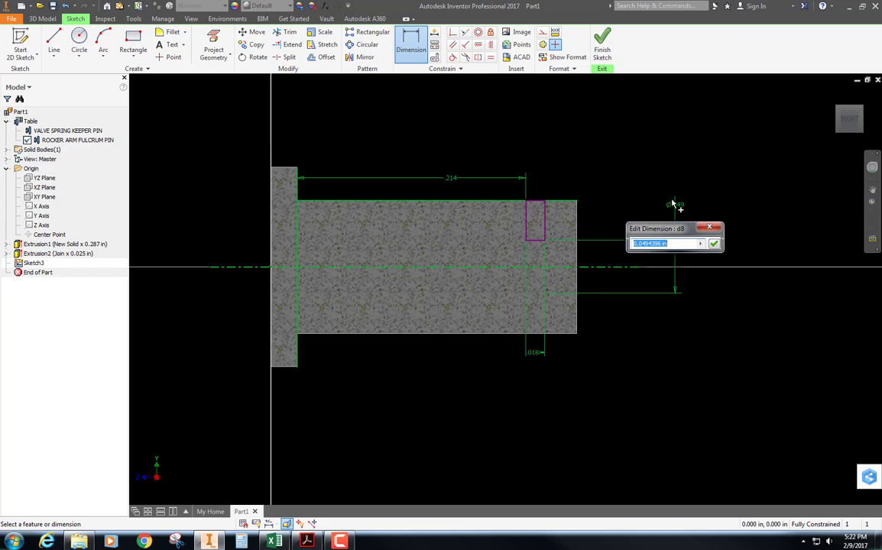
pyautogui.write('.073')
pyautogui.press('Return')
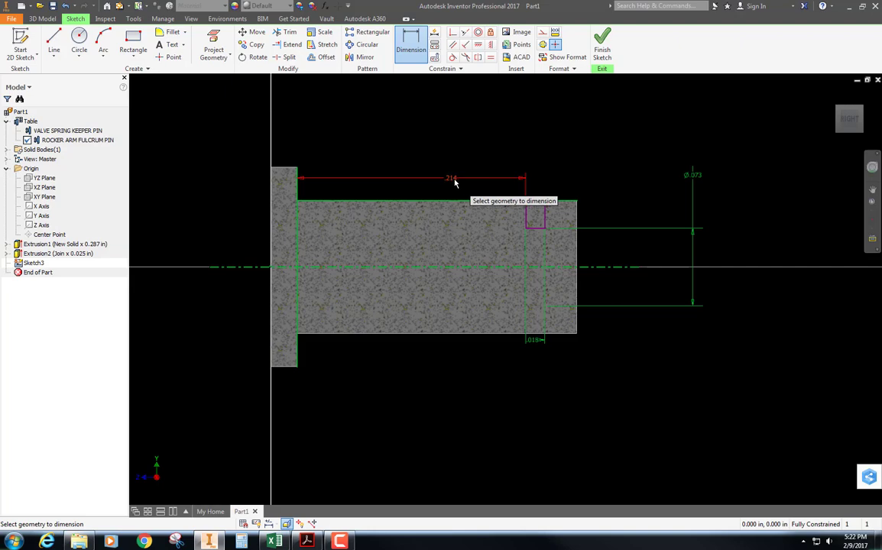
# Replace the .214 in dimension with a .030 in dimension from the groove rectangle's outer side to the shaft's free end
pyautogui.press('Escape')
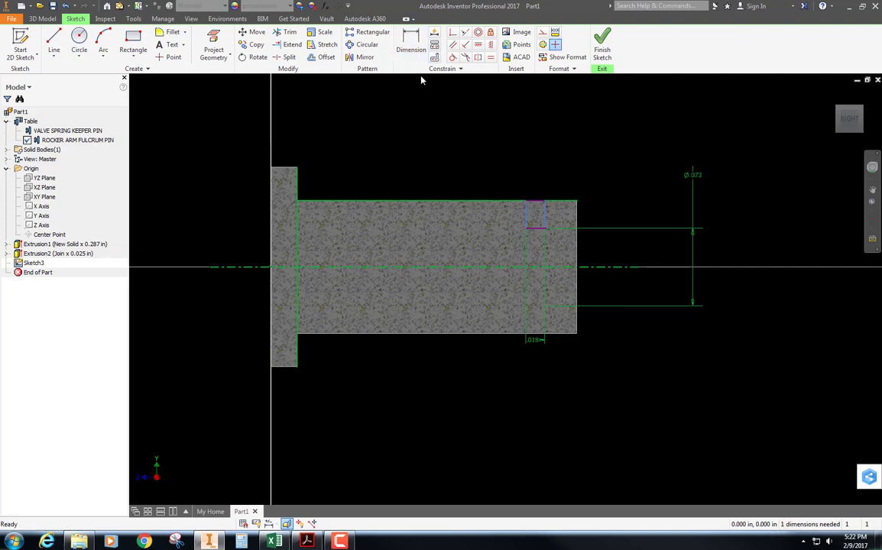
pyautogui.click(410, 42)
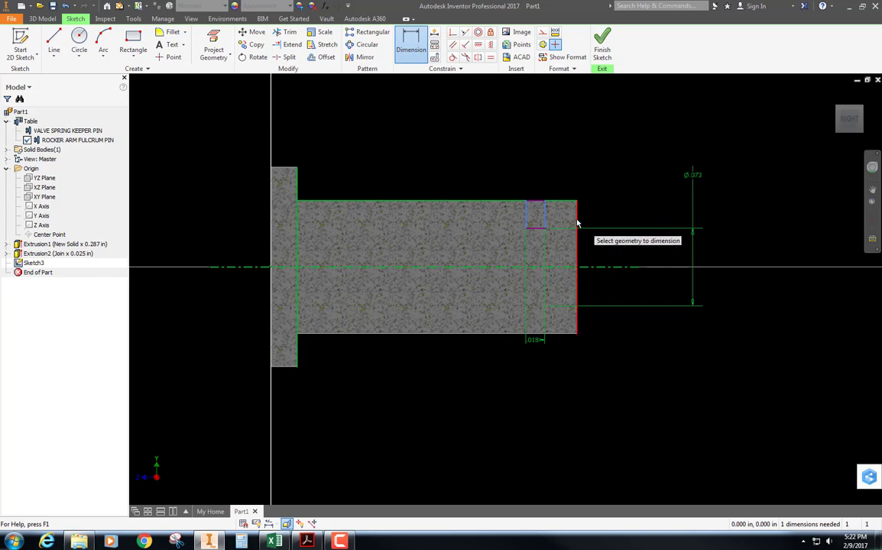
pyautogui.click(562, 200)
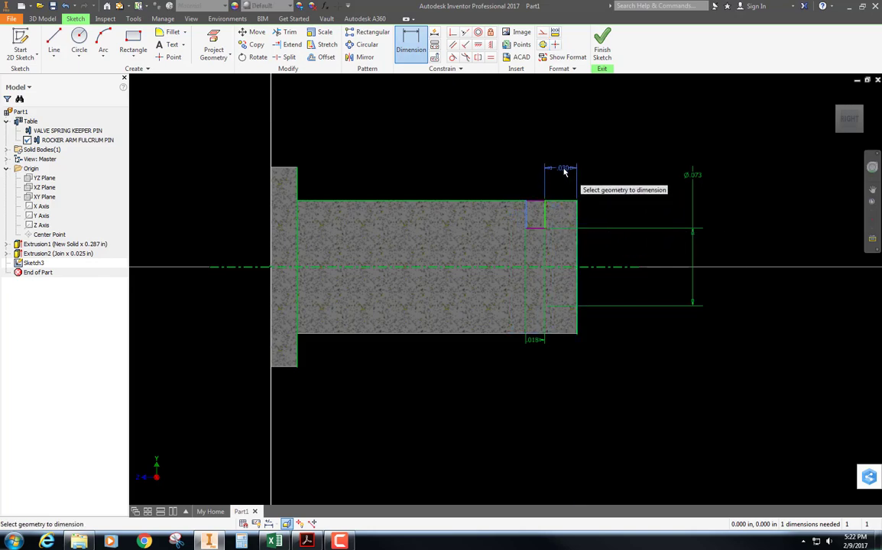
pyautogui.click(554, 168)
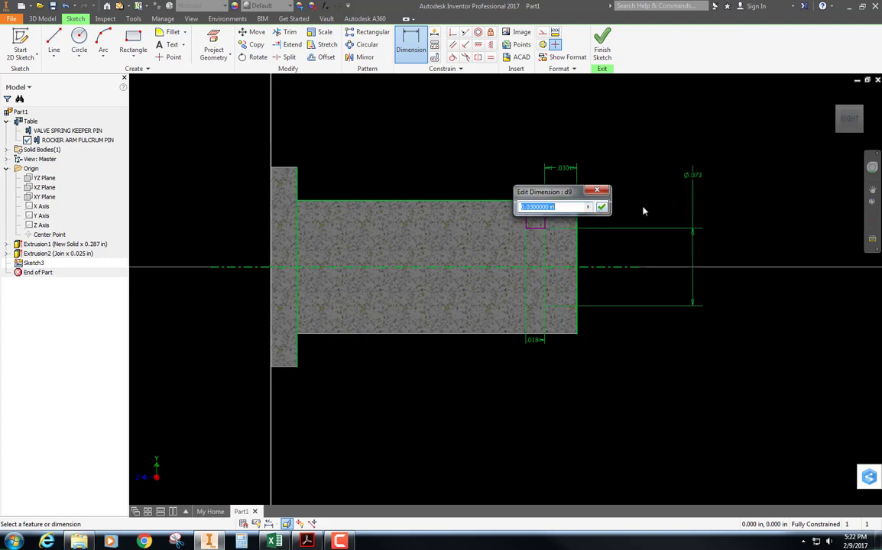
pyautogui.click(603, 207)
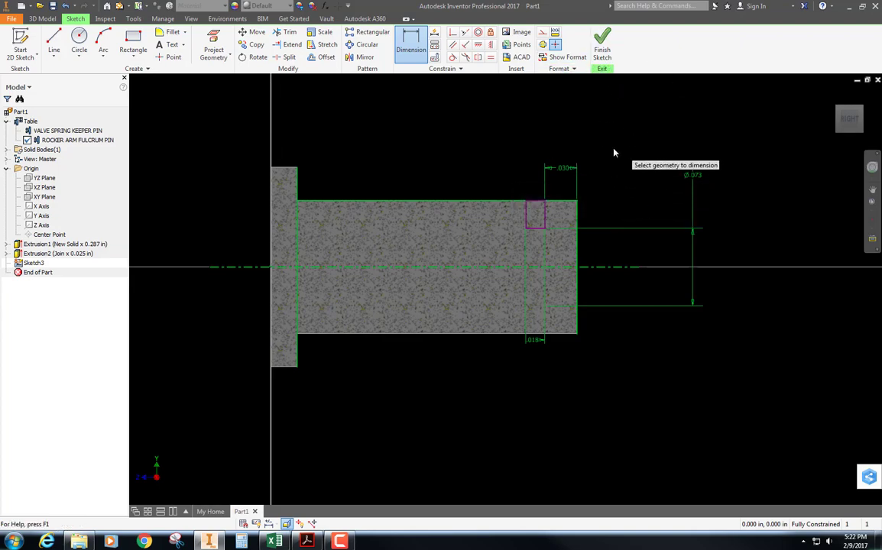
# Revolve the groove rectangle fully around the pin's centerline as a cut
pyautogui.press('F6')
pyautogui.press('r')
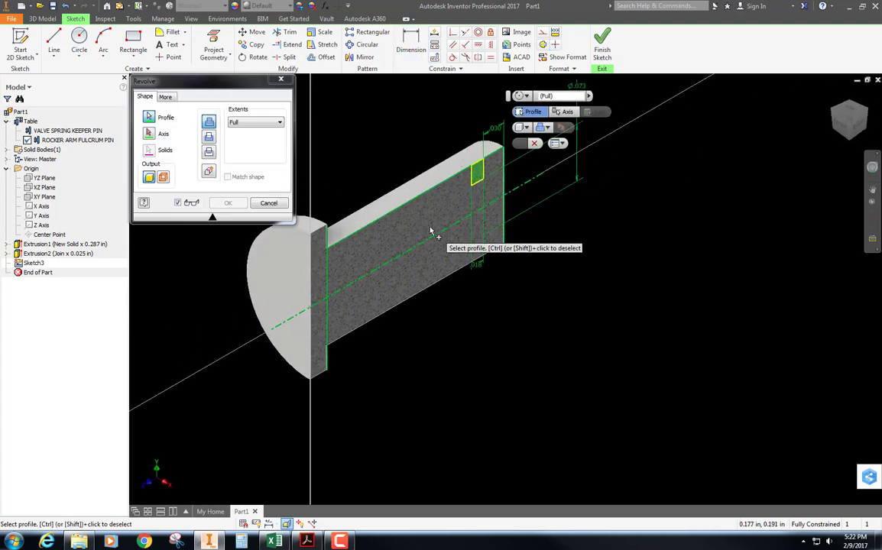
pyautogui.click(149, 134)
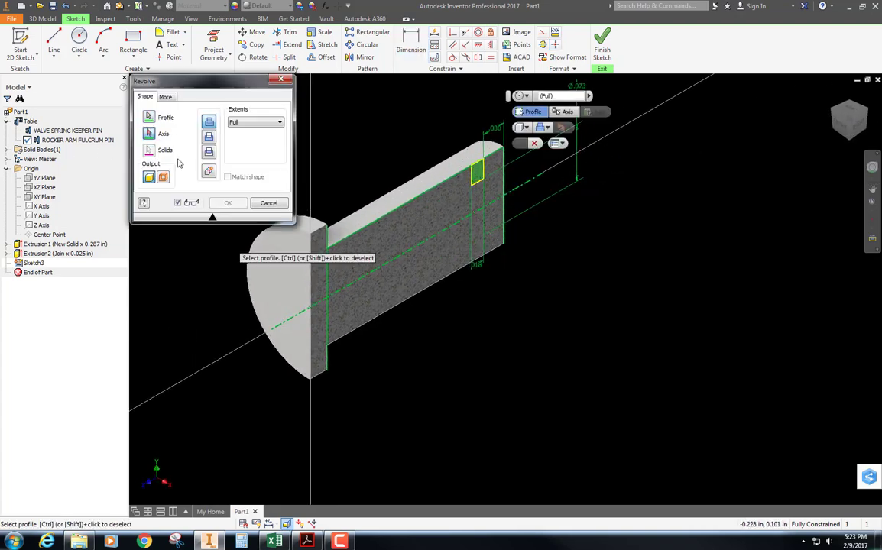
pyautogui.click(407, 256)
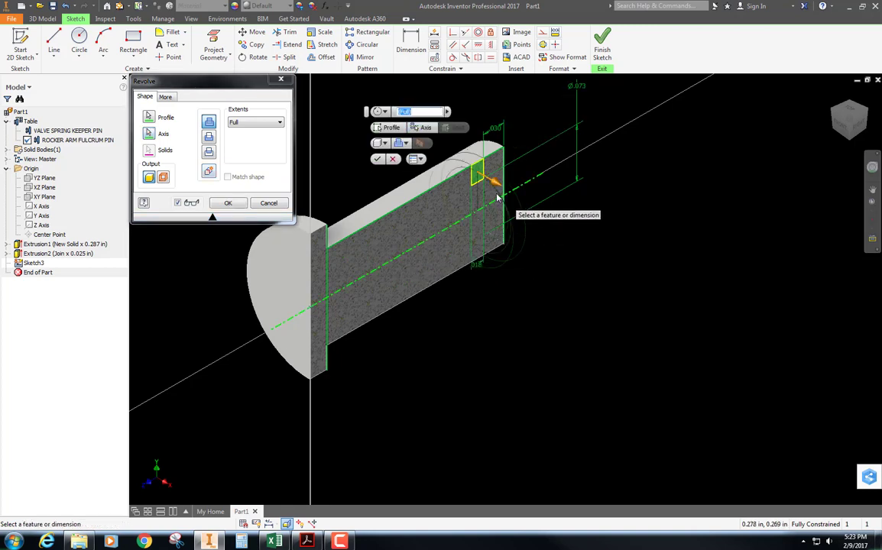
pyautogui.click(209, 139)
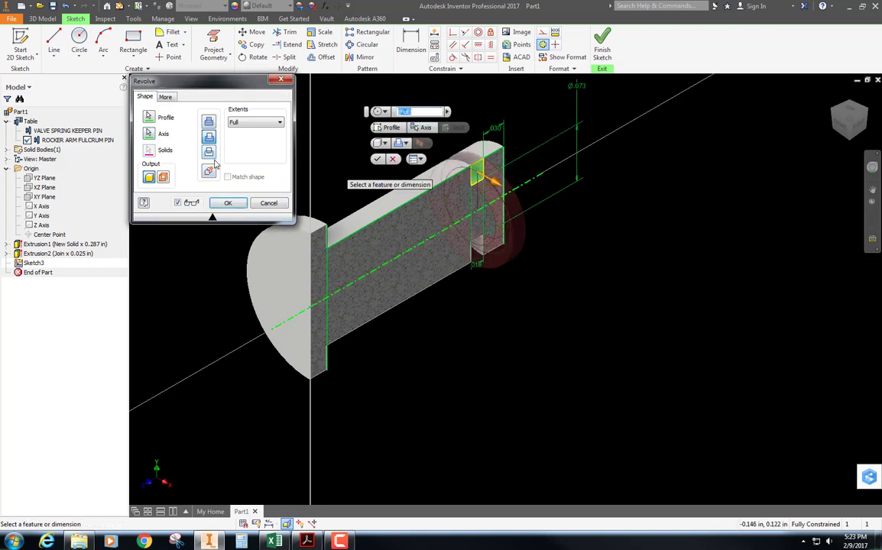
pyautogui.click(229, 202)
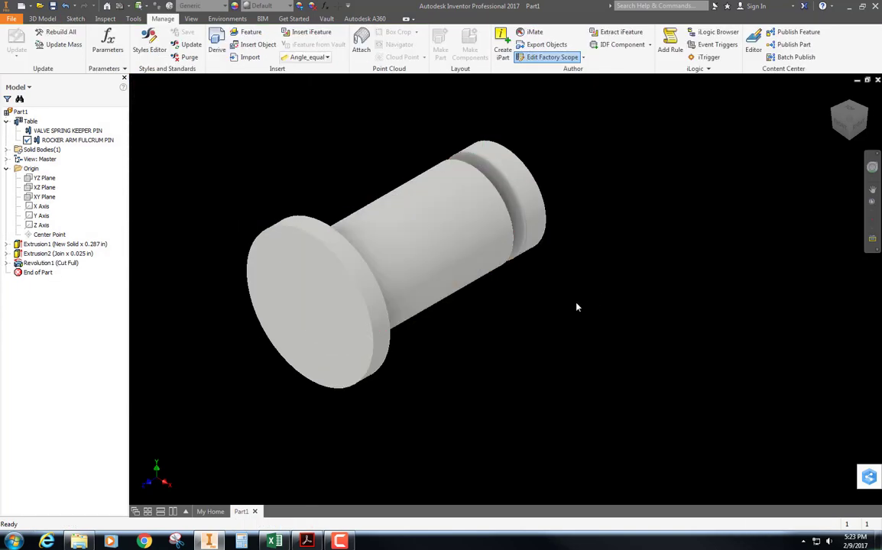
# Rename the flange extrusion as FLANGE
pyautogui.click(47, 254)
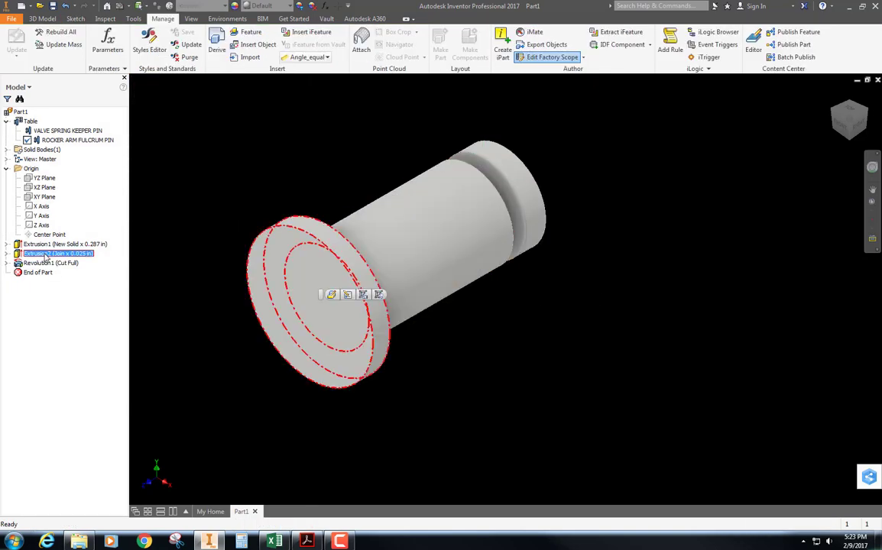
pyautogui.doubleClick(48, 253)
pyautogui.press('Escape')
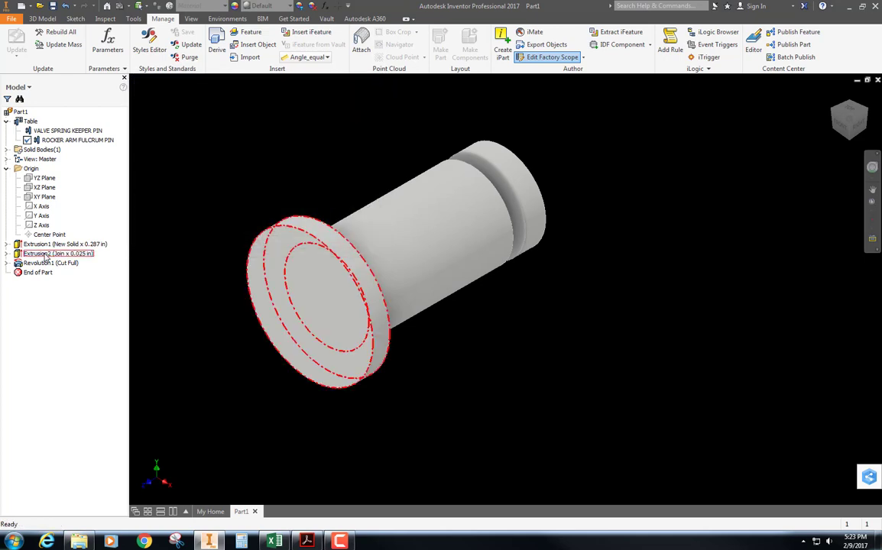
pyautogui.click(45, 254)
pyautogui.click(45, 254)
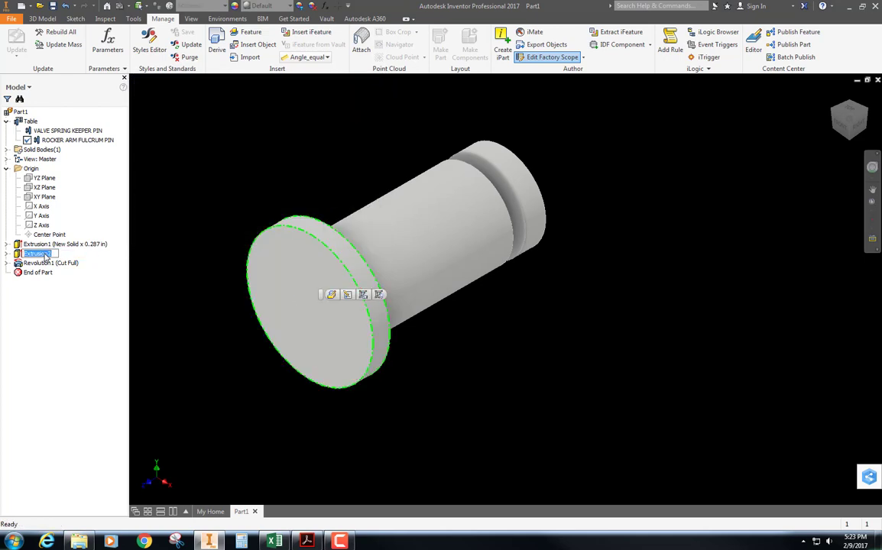
pyautogui.write('FLANGE')
pyautogui.press('Return')
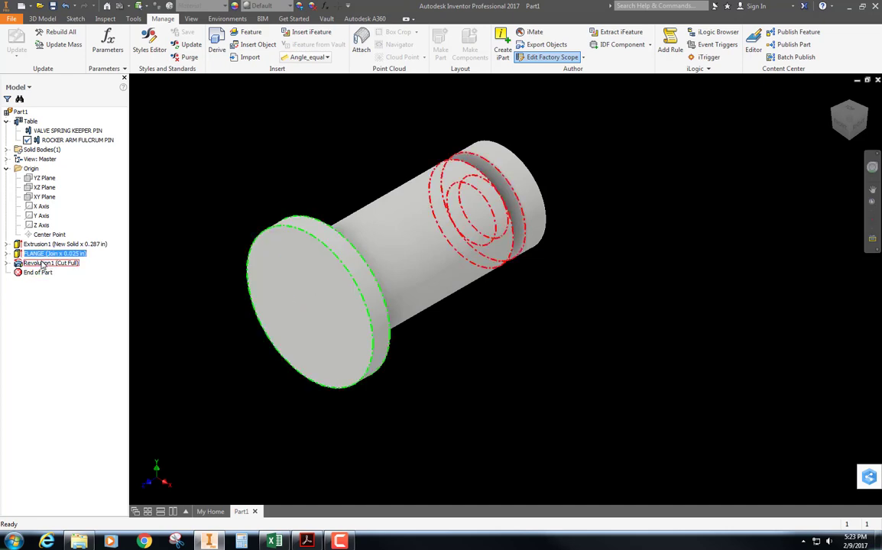
# Rename the revolved groove cut as NECK
pyautogui.click(42, 263)
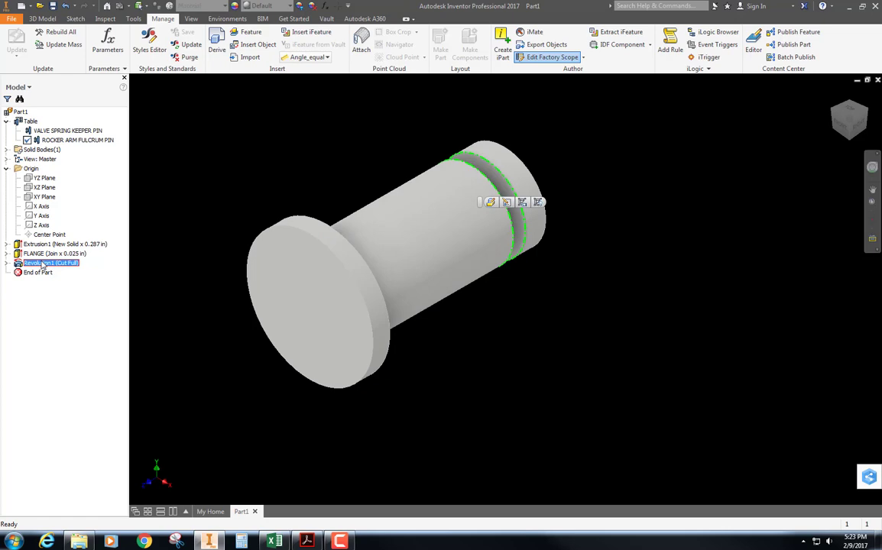
pyautogui.click(42, 264)
pyautogui.write('NEC')
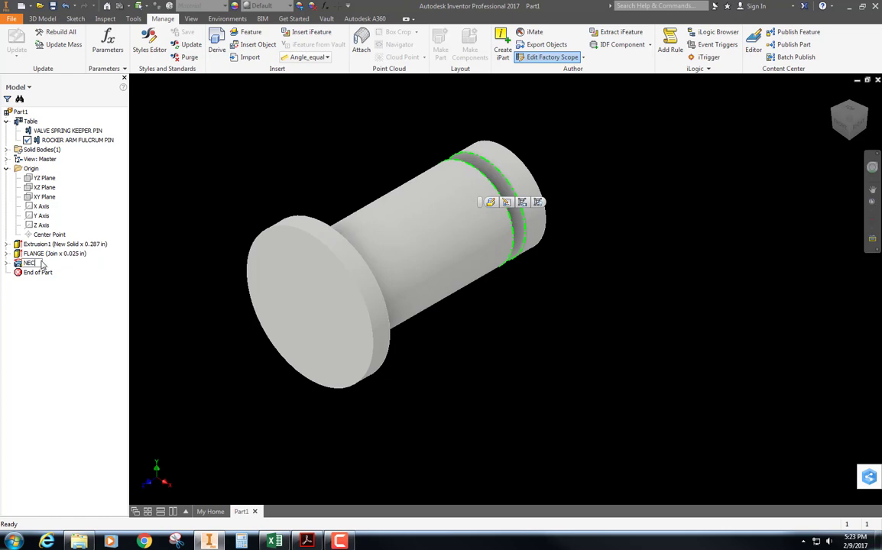
pyautogui.write('K')
pyautogui.press('Return')
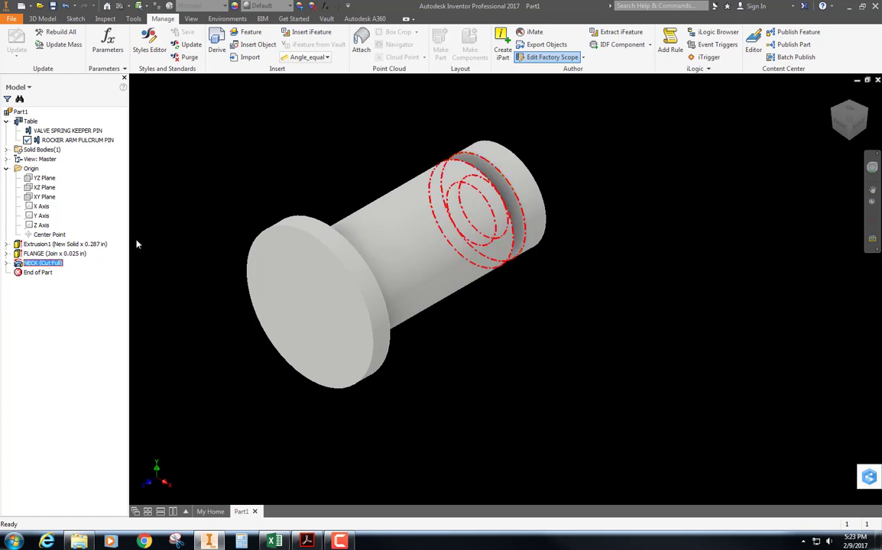
# Chamfer the outer circular edge at the pin's free end by .015 in
pyautogui.click(42, 18)
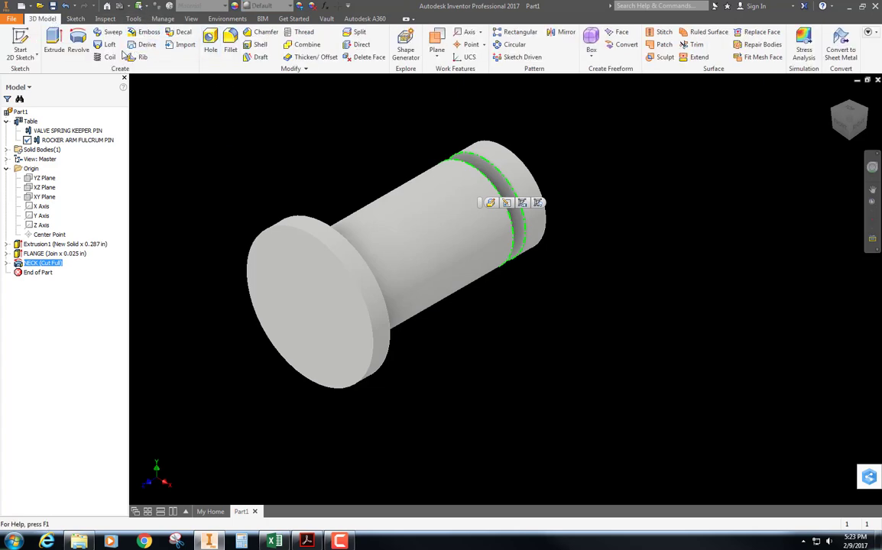
pyautogui.click(264, 37)
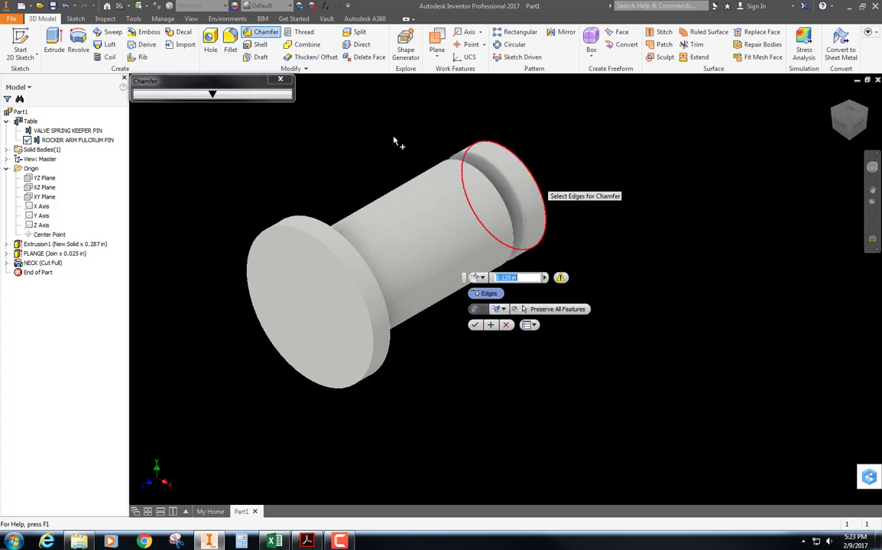
pyautogui.click(531, 176)
pyautogui.write('.015')
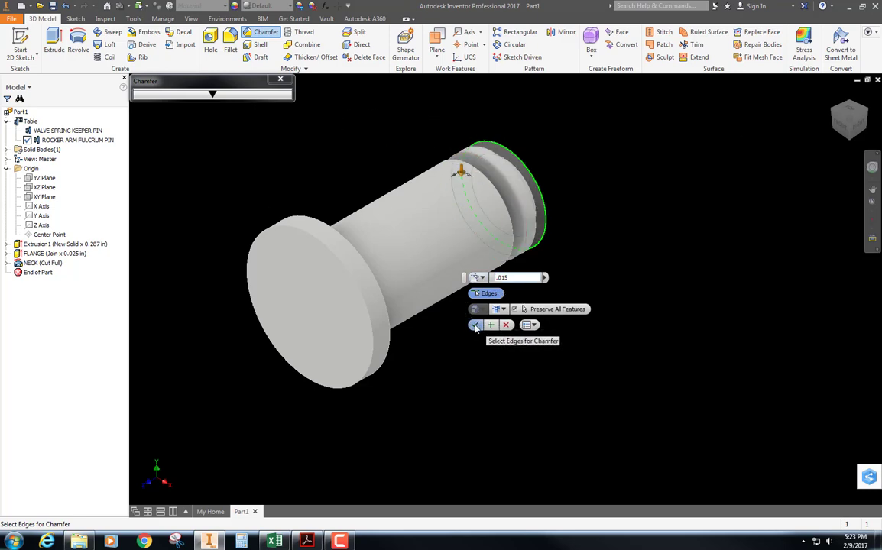
pyautogui.click(474, 325)
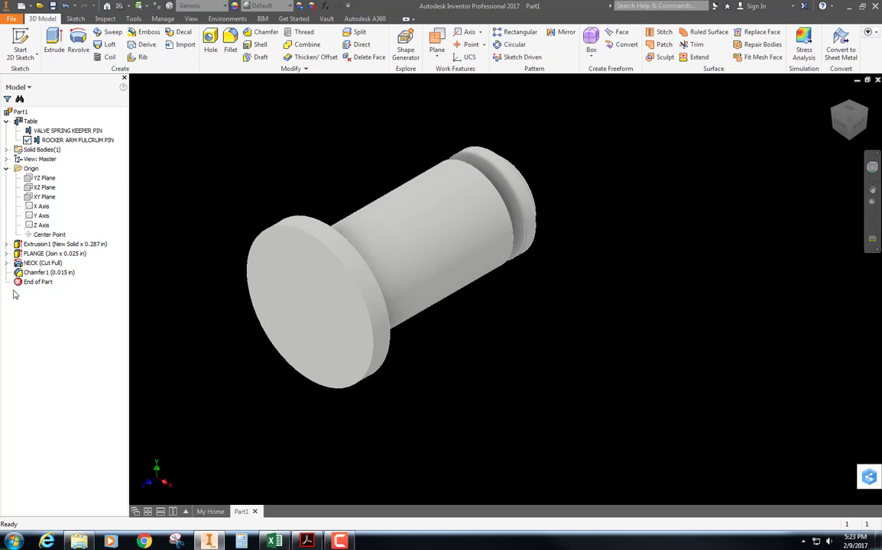
# Rename the chamfer feature as CHAMFER
pyautogui.click(48, 273)
pyautogui.click(49, 273)
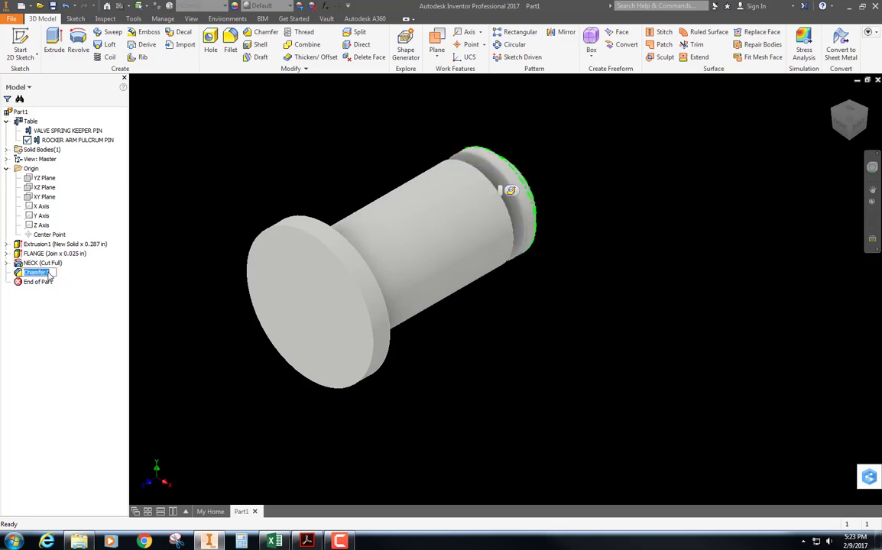
pyautogui.write('CHAMF')
pyautogui.press('BackSpace')
pyautogui.write('FER')
pyautogui.click(607, 270)
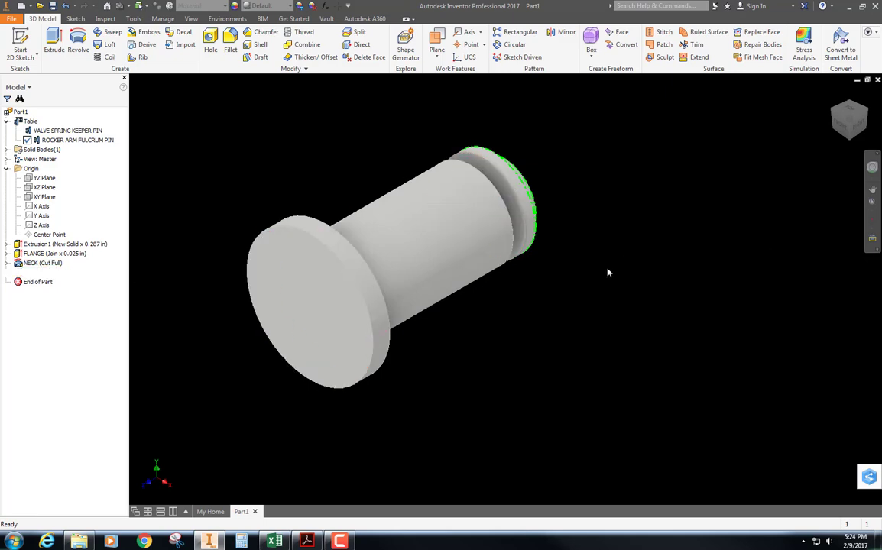
# Open the iPart table for editing as an Excel spreadsheet and dismiss the Office activation notice
pyautogui.click(54, 253)
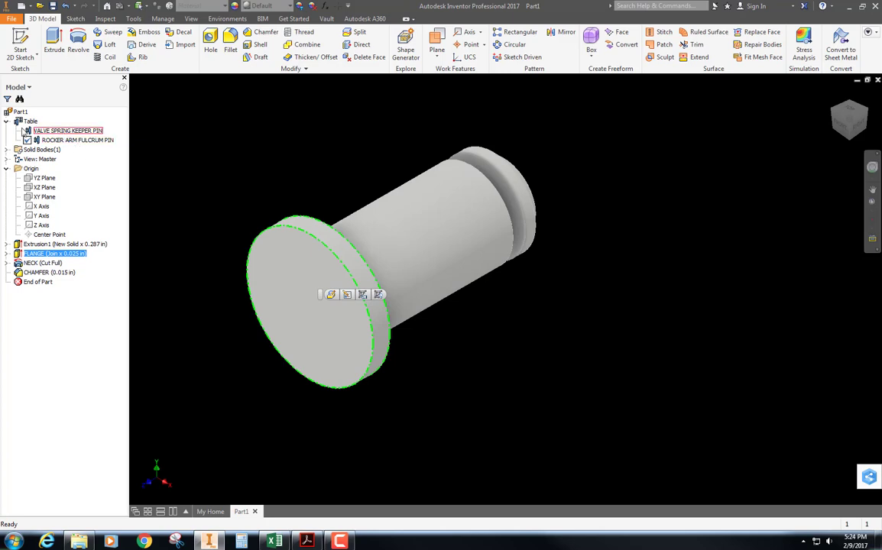
pyautogui.click(23, 122)
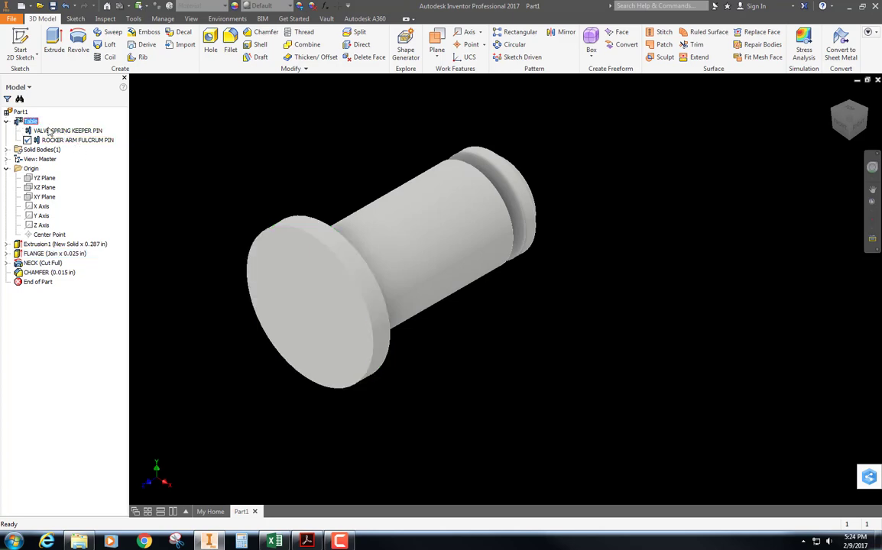
pyautogui.rightClick(19, 124)
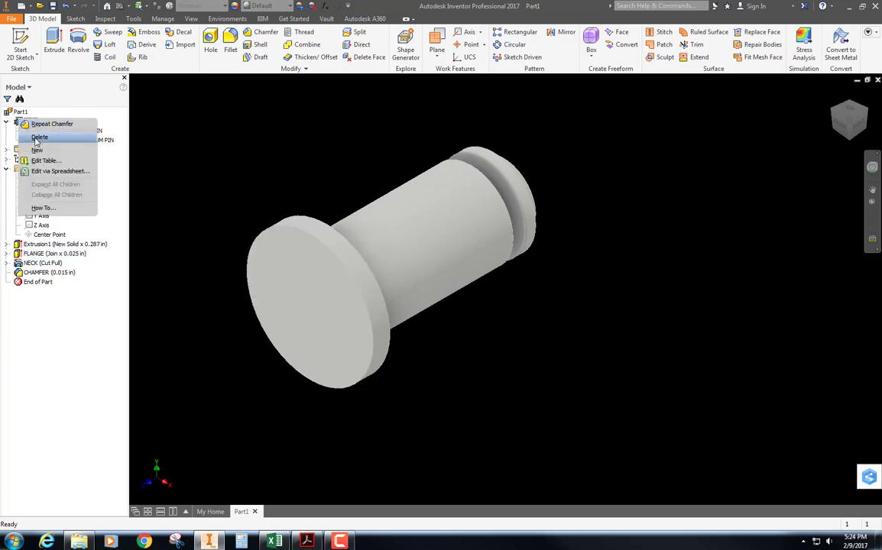
pyautogui.click(54, 171)
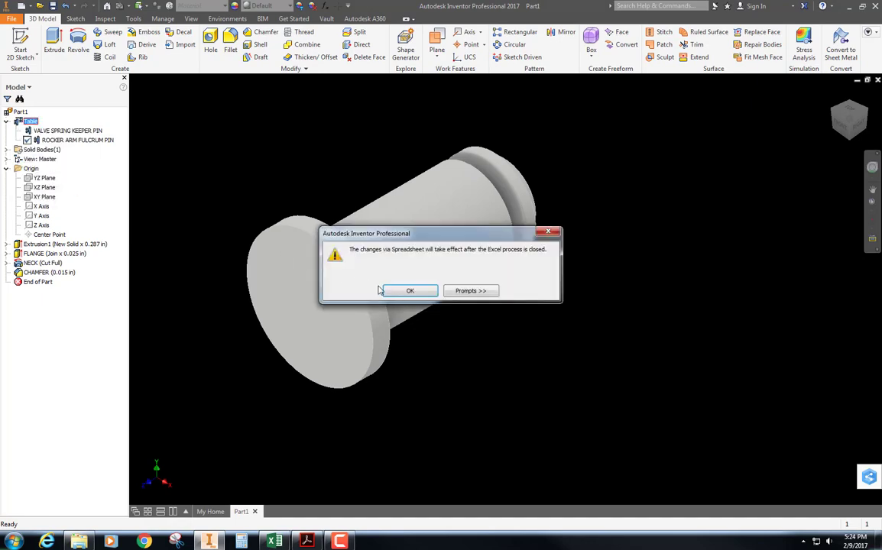
pyautogui.click(403, 293)
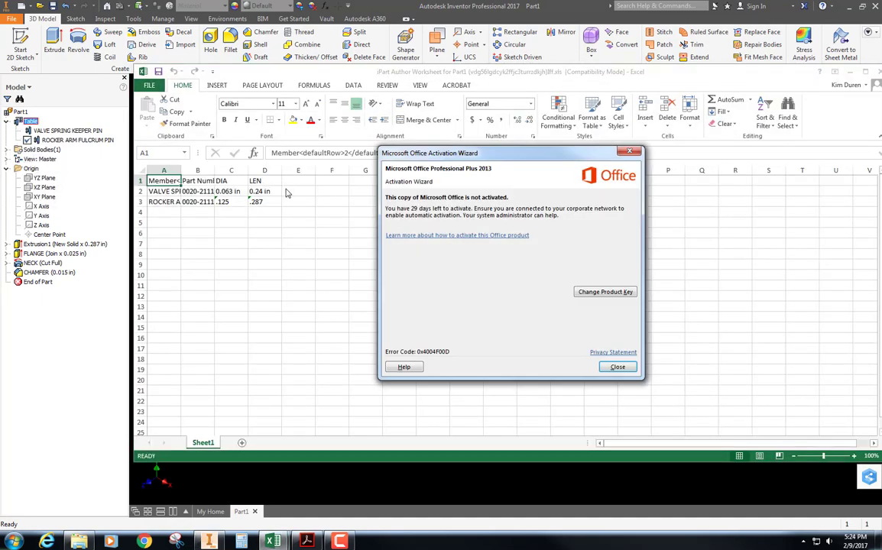
pyautogui.click(617, 368)
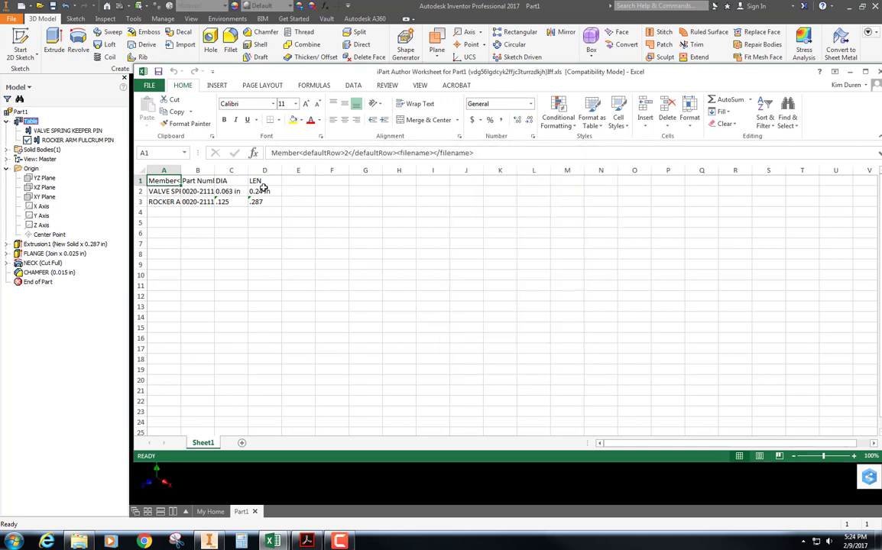
pyautogui.click(289, 180)
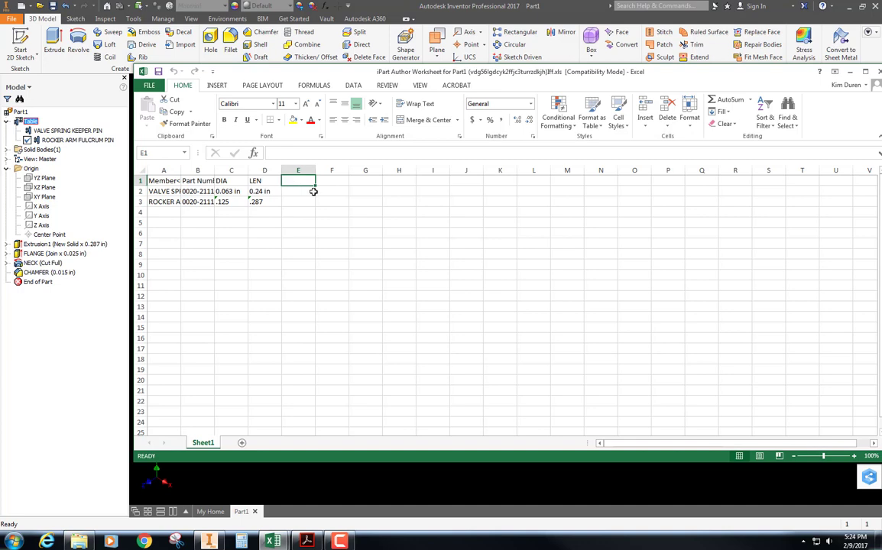
pyautogui.write('FLANGE')
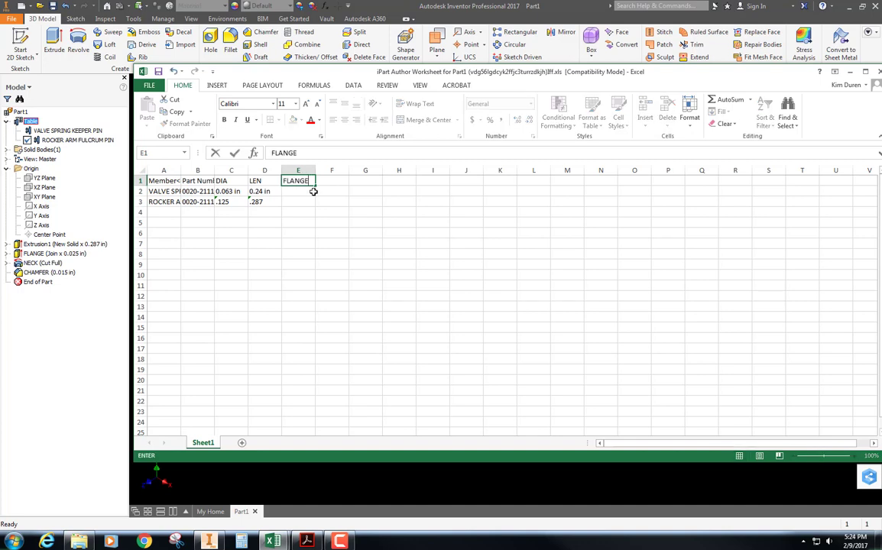
pyautogui.press('Return')
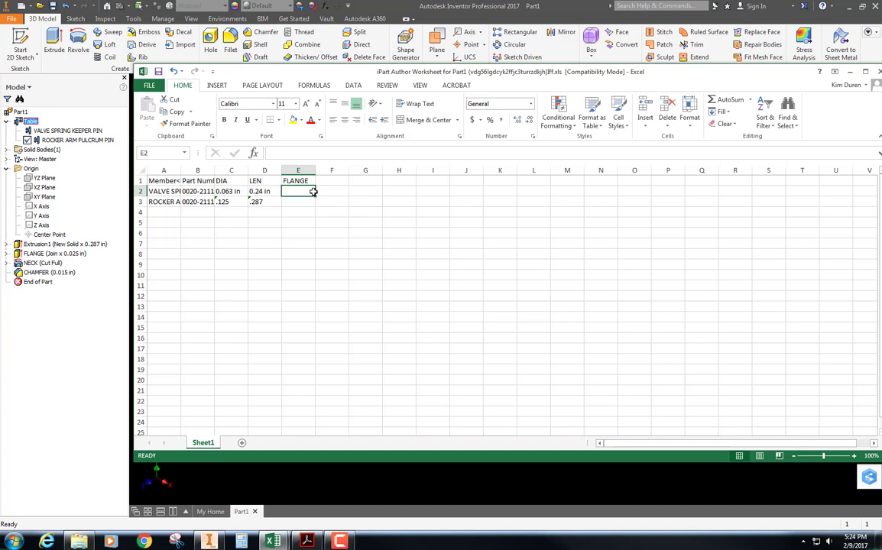
pyautogui.press('Up')
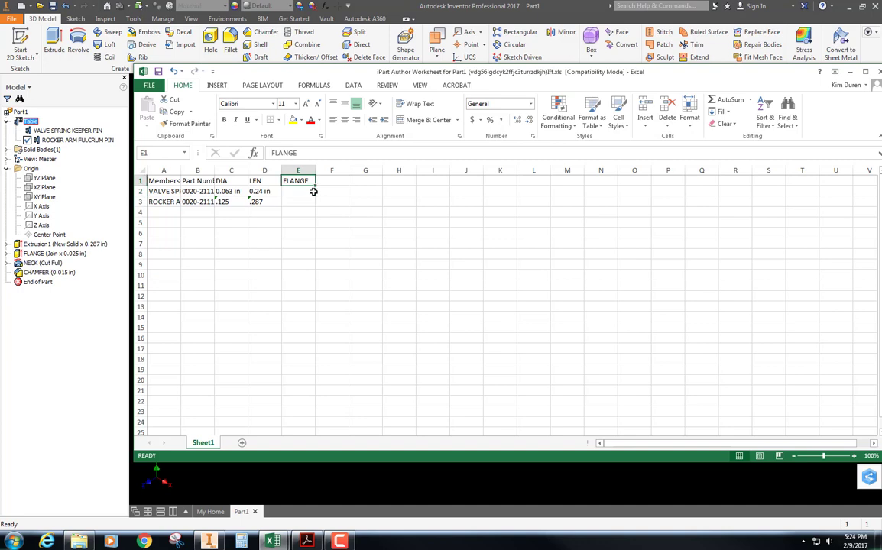
pyautogui.doubleClick(699, 70)
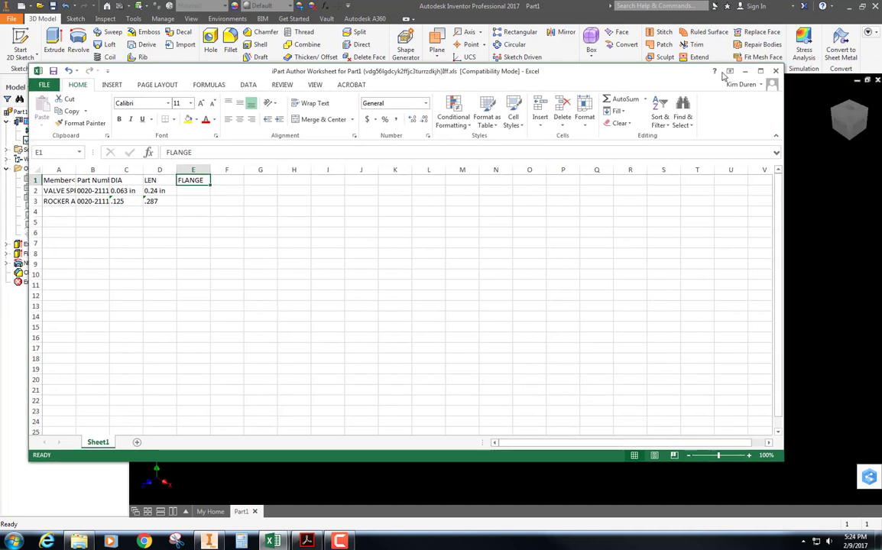
pyautogui.click(775, 71)
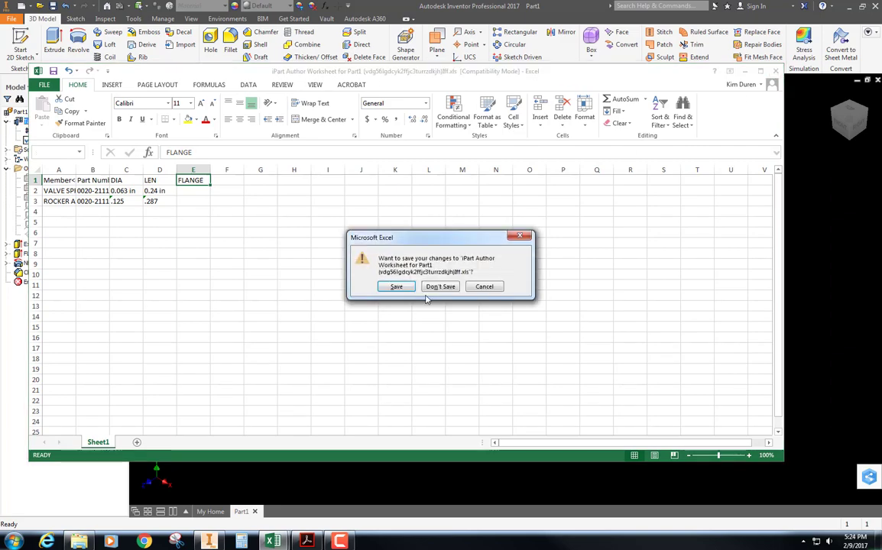
pyautogui.click(439, 288)
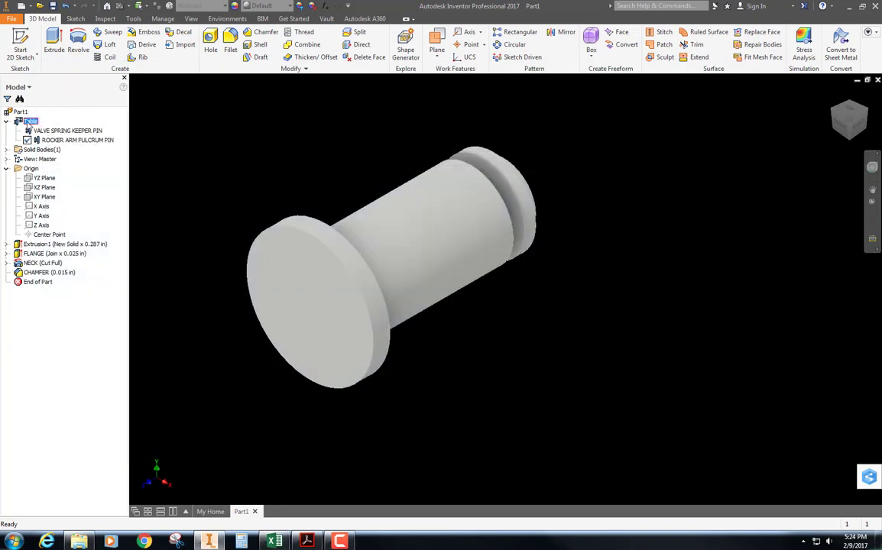
# Open the iPart table in the iPart Author and add FLANGE, NECK and CHAMFER as feature suppression columns
pyautogui.doubleClick(29, 122)
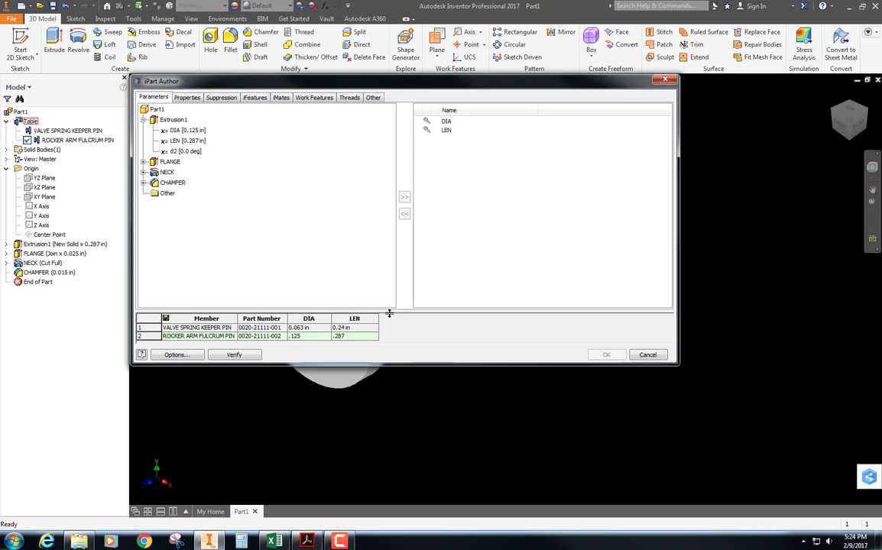
pyautogui.click(223, 99)
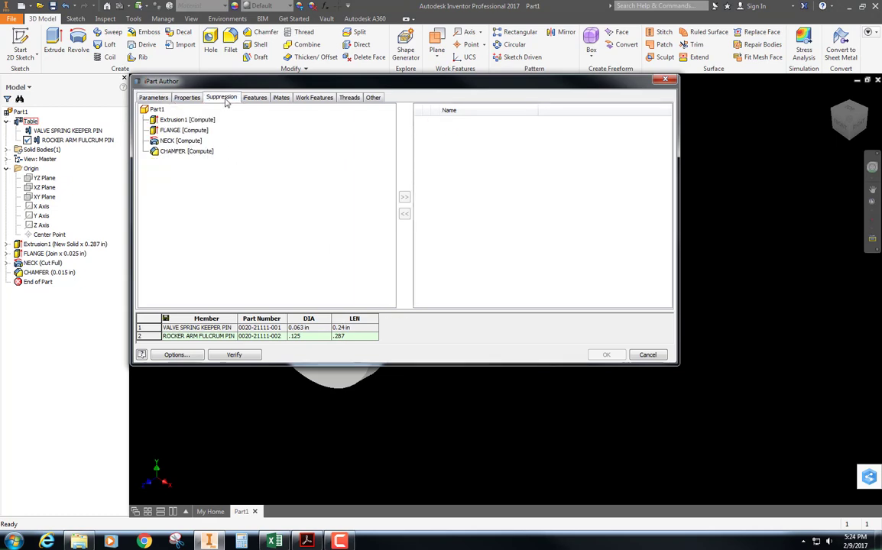
pyautogui.click(155, 130)
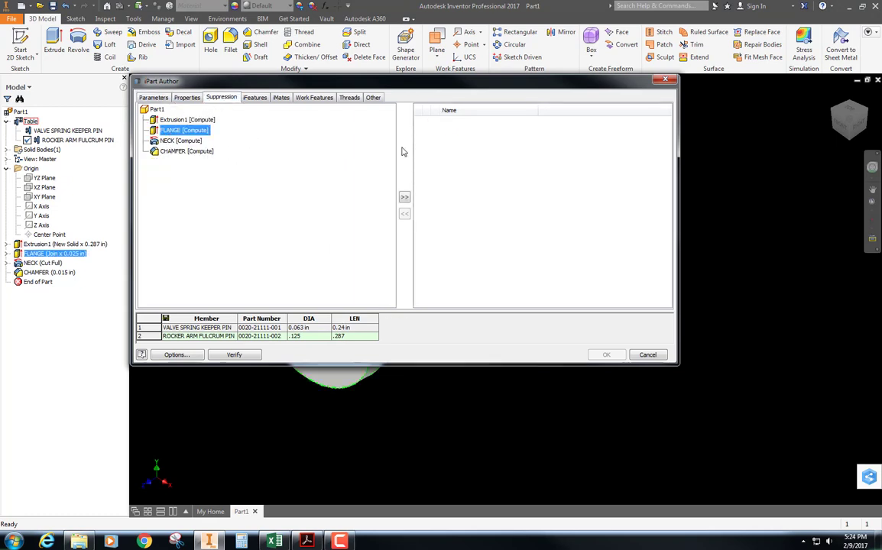
pyautogui.click(405, 199)
pyautogui.press('Down')
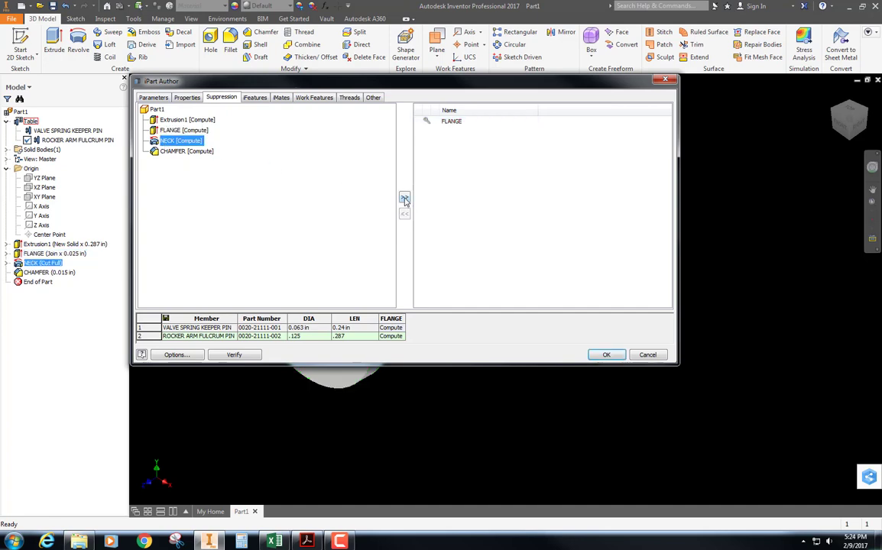
pyautogui.click(405, 199)
pyautogui.press('Down')
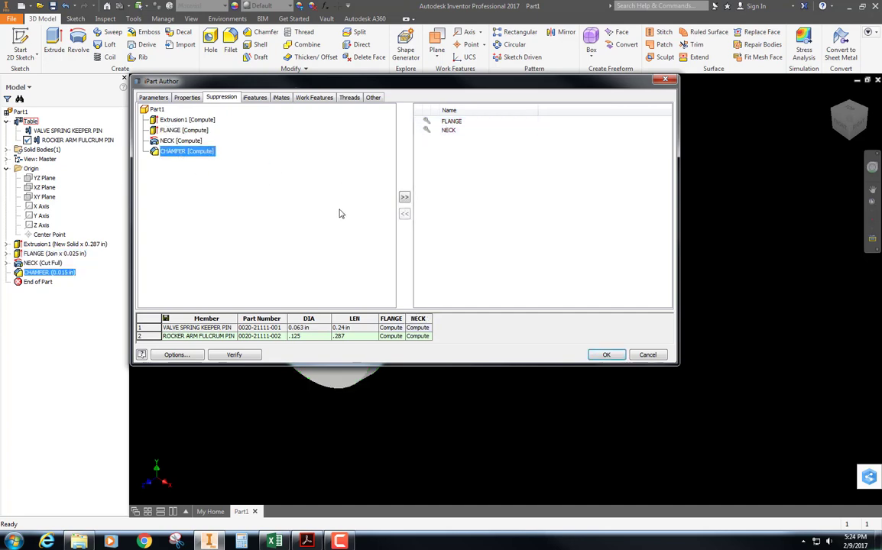
pyautogui.click(405, 198)
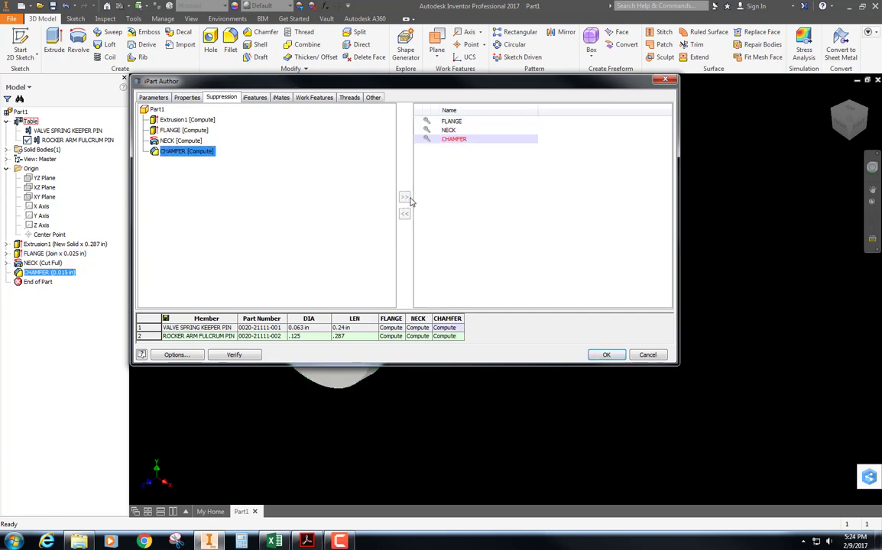
# Set FLANGE, NECK and CHAMFER to S (suppressed) for the VALVE SPRING KEEPER PIN member
pyautogui.click(391, 327)
pyautogui.write('S')
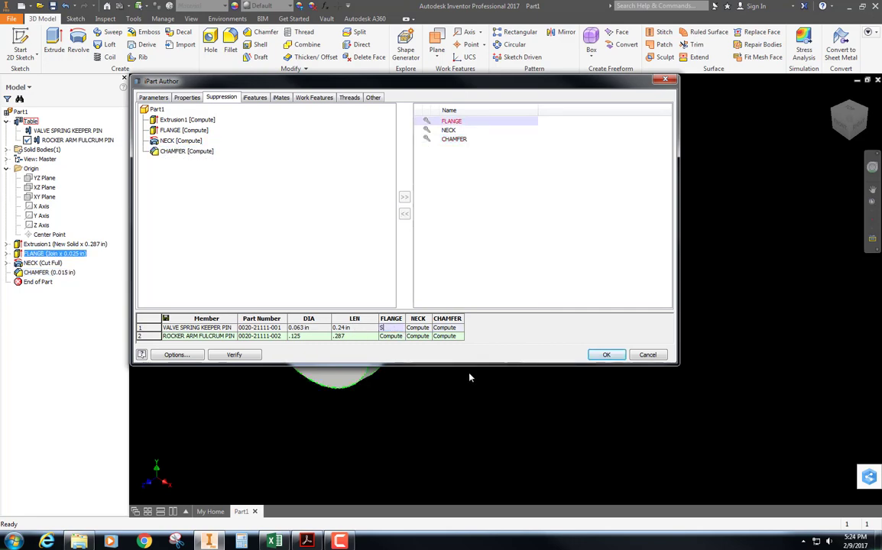
pyautogui.press('Tab')
pyautogui.write('S')
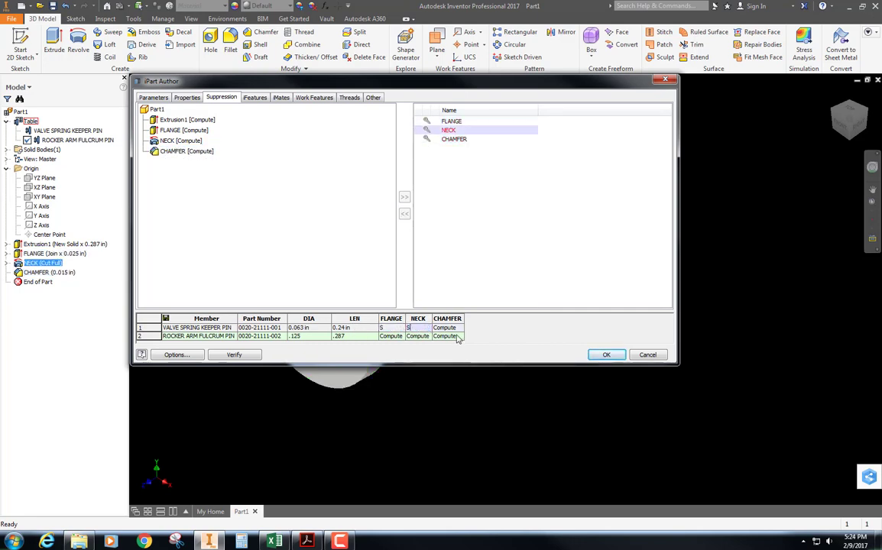
pyautogui.press('Tab')
pyautogui.write('S')
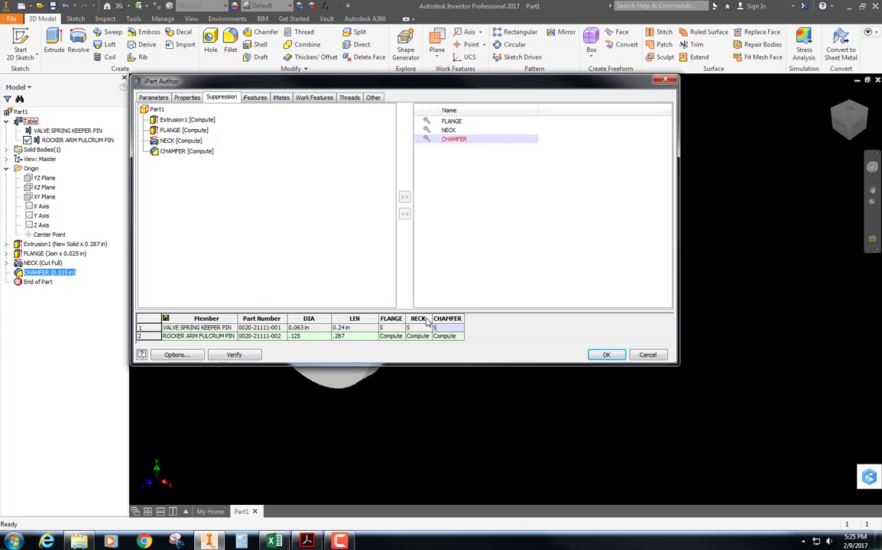
pyautogui.click(449, 221)
pyautogui.click(525, 342)
# Rename the second table member as ROCKER ARM ROLLER PIN and accept the resulting file name change
pyautogui.moveTo(247, 309); pyautogui.dragTo(247, 231)
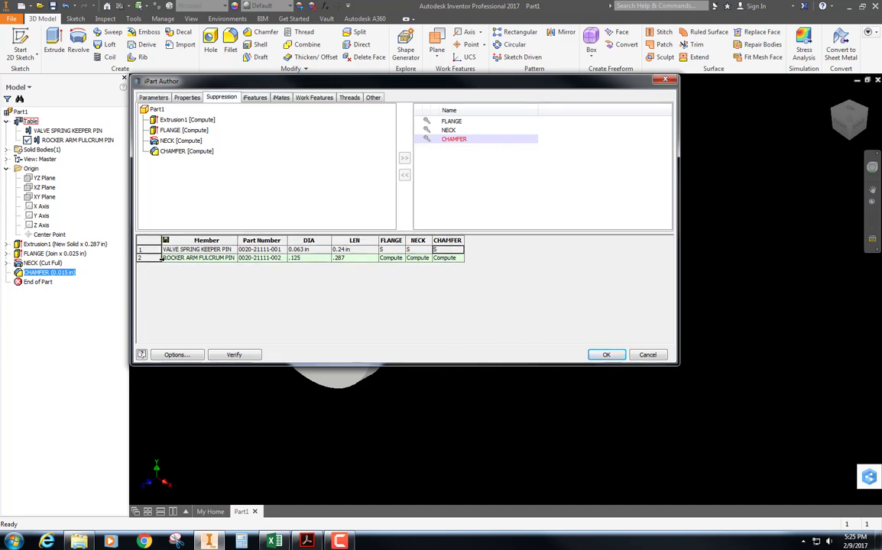
pyautogui.click(212, 259)
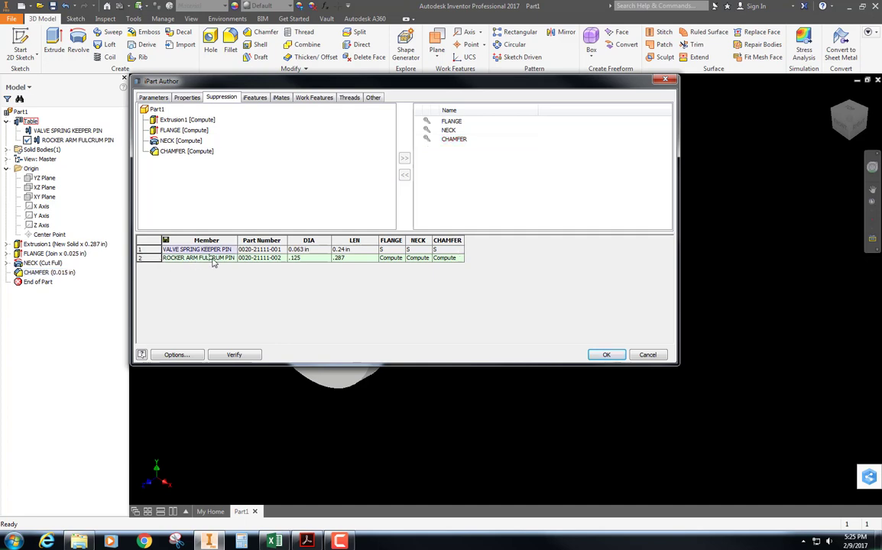
pyautogui.click(227, 257)
pyautogui.moveTo(224, 257); pyautogui.dragTo(200, 257)
pyautogui.write('ROLLER')
pyautogui.press('Return')
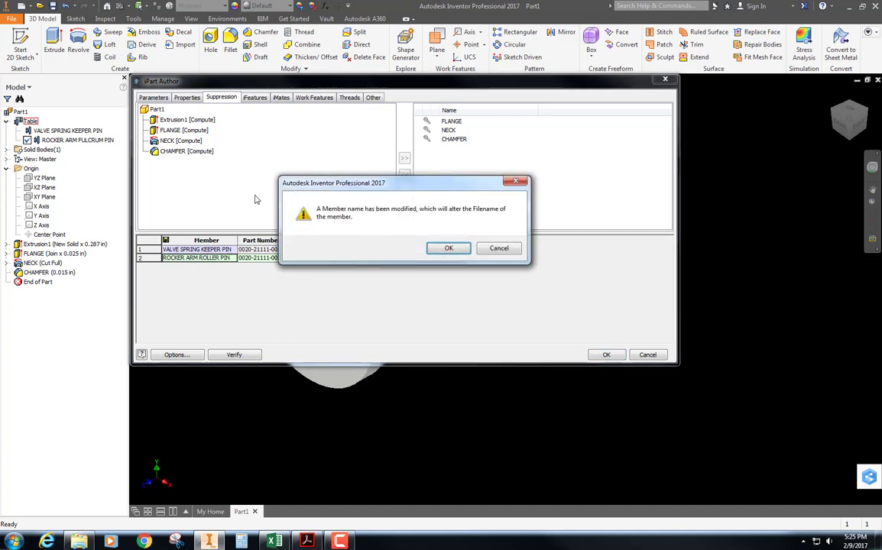
pyautogui.click(448, 249)
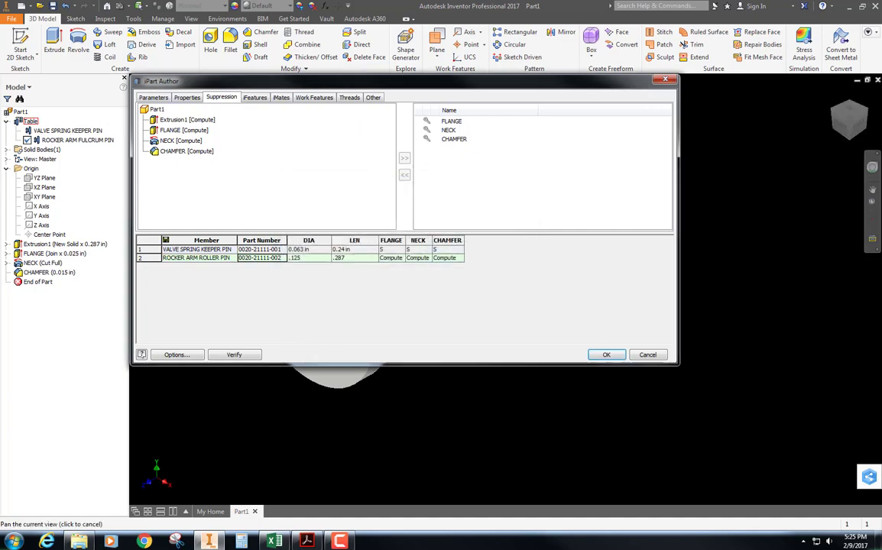